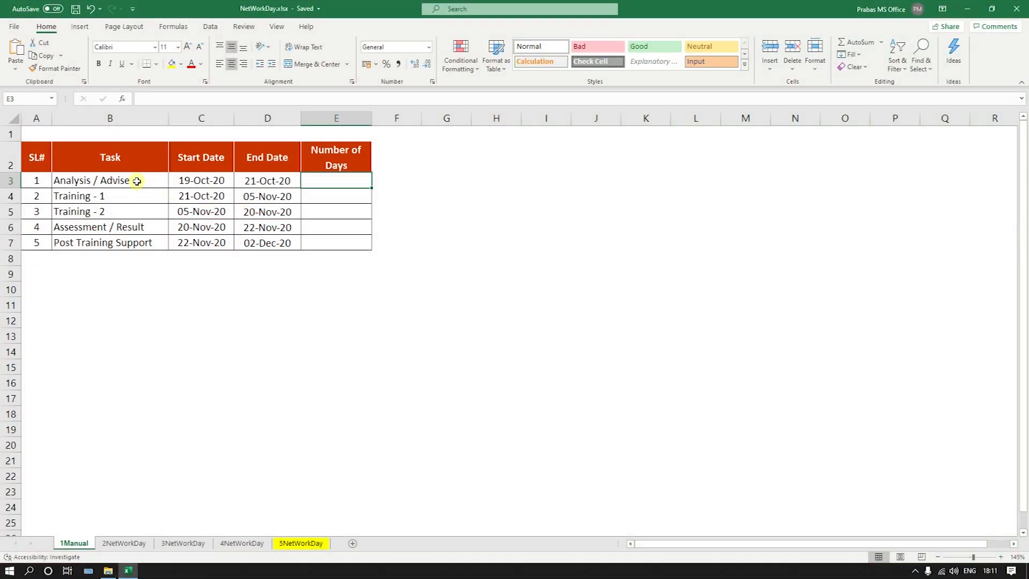
Review the tasks and their start and end dates in rows 3 to 7 of the 1Manual sheet.
left_click_drag(137, 181, 142, 242)
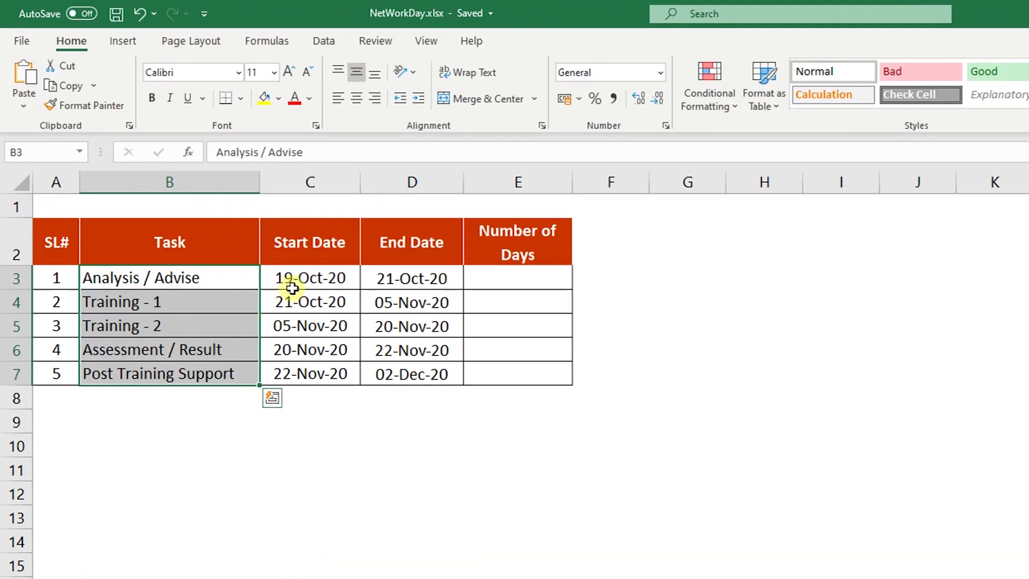
left_click_drag(289, 278, 290, 375)
left_click_drag(403, 276, 401, 370)
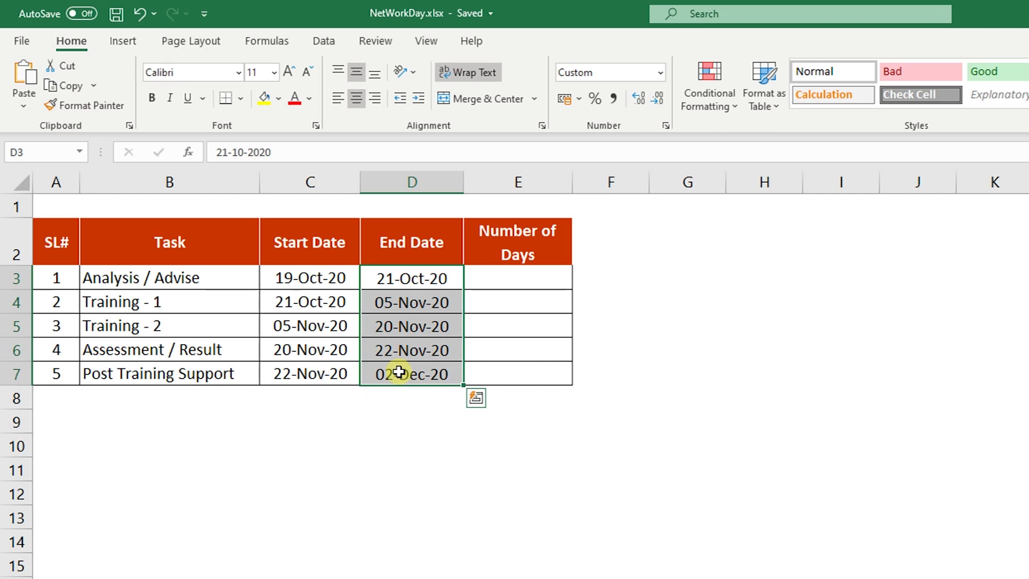
left_click(341, 280)
left_click_drag(341, 280, 376, 279)
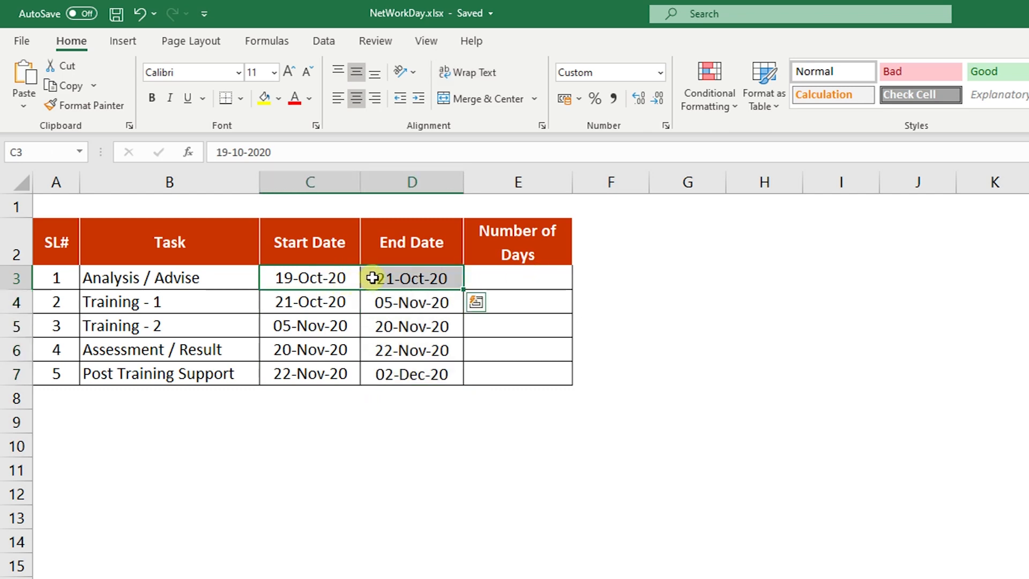
Calculate the number of days in E3 with =D3-C3 and fill the formula down to E7.
left_click(506, 283)
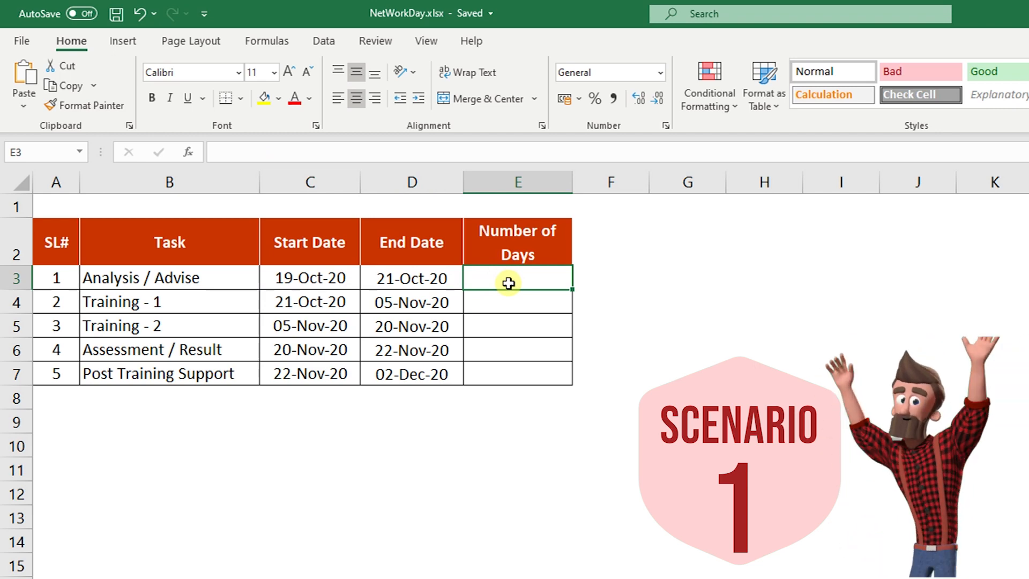
type("=")
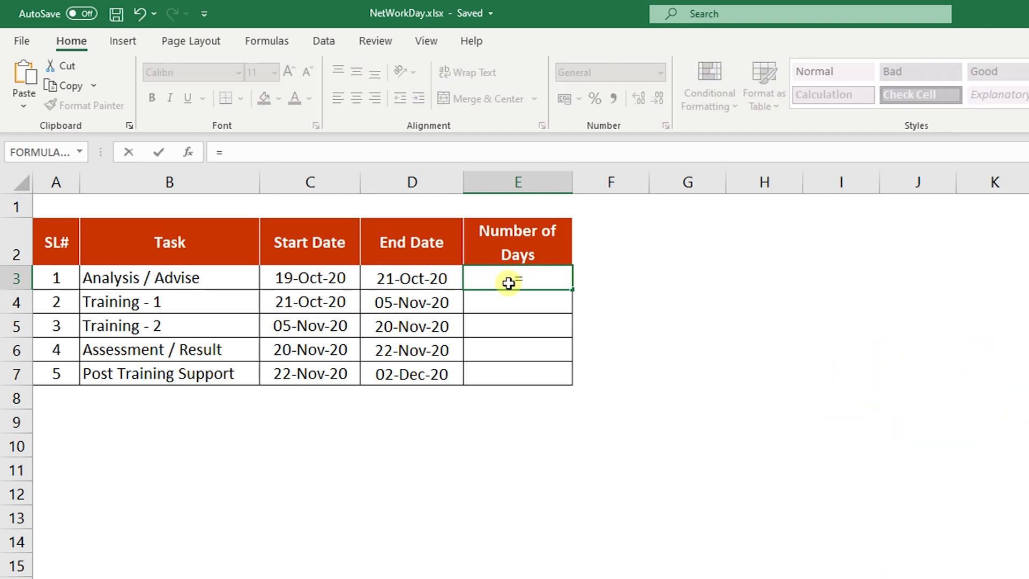
key("Left")
type("-")
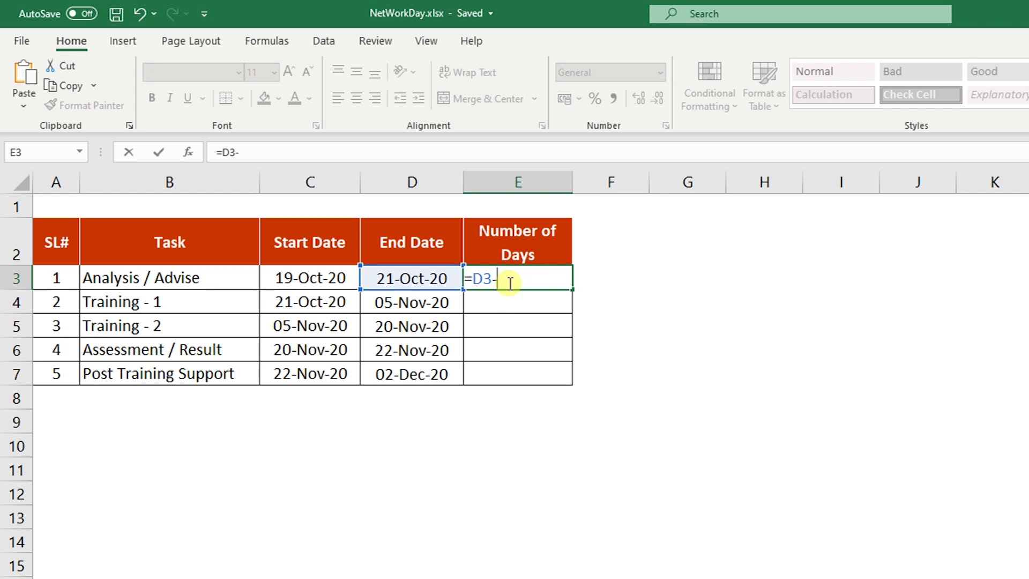
key("Left")
key("Left")
key("Return")
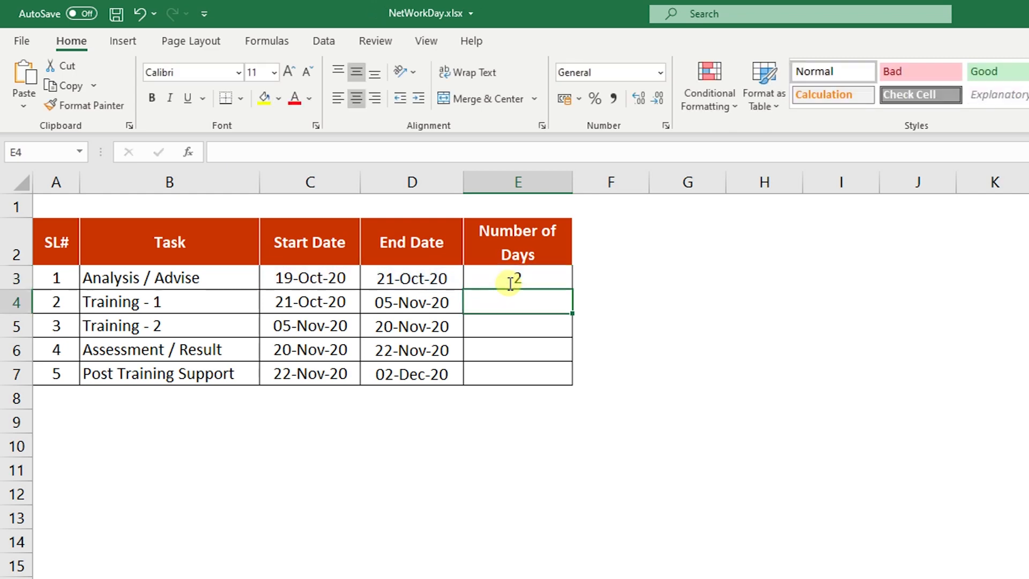
left_click(512, 282)
left_click_drag(571, 291, 567, 377)
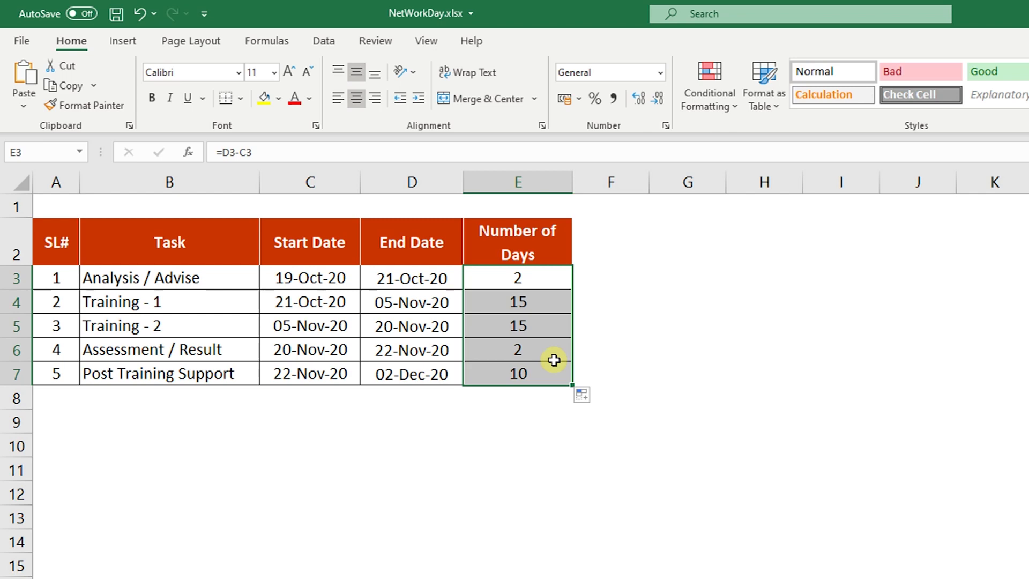
Inspect the subtraction formula in E3 and its referenced date cells, leaving it unedited.
left_click(546, 276)
double_click(523, 275)
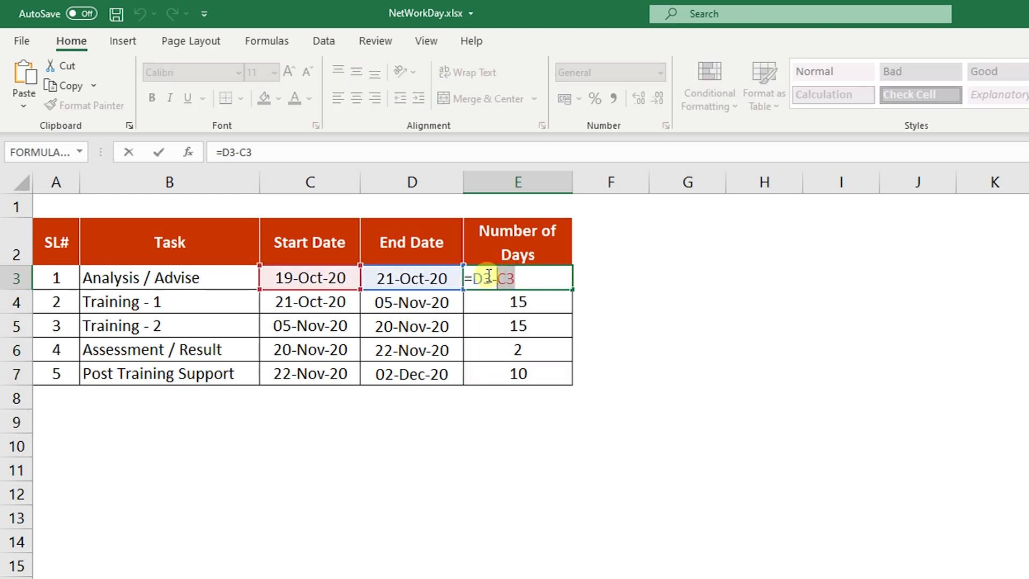
key("Escape")
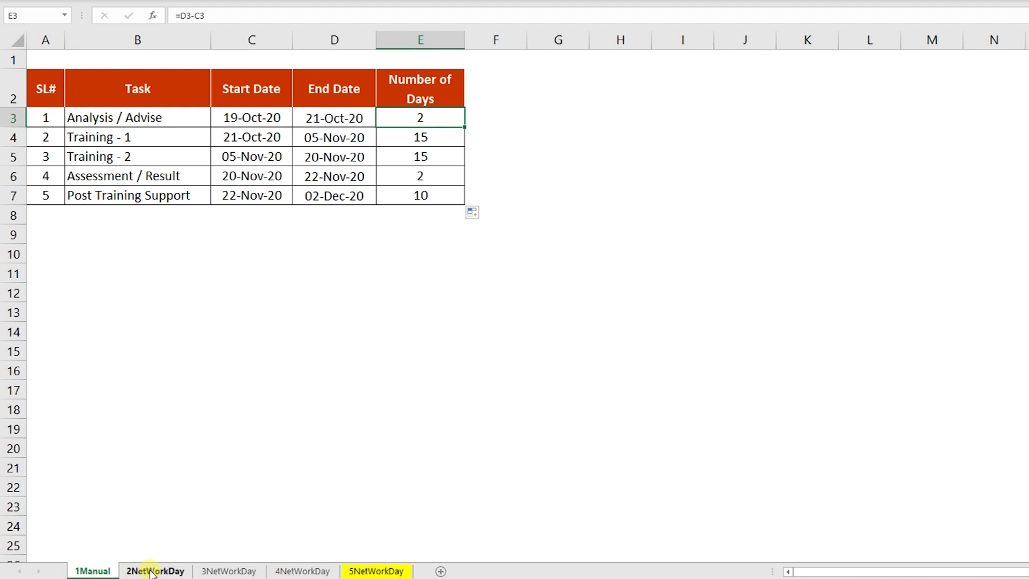
Switch to the 2NetWorkDay sheet and look at the start and end dates of Training - 1.
left_click(153, 571)
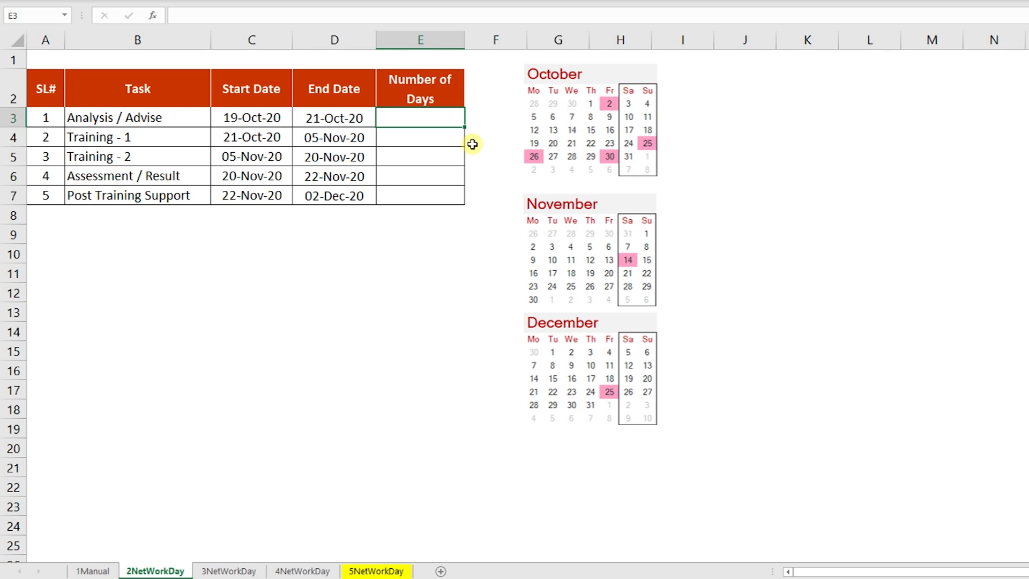
left_click_drag(264, 136, 311, 139)
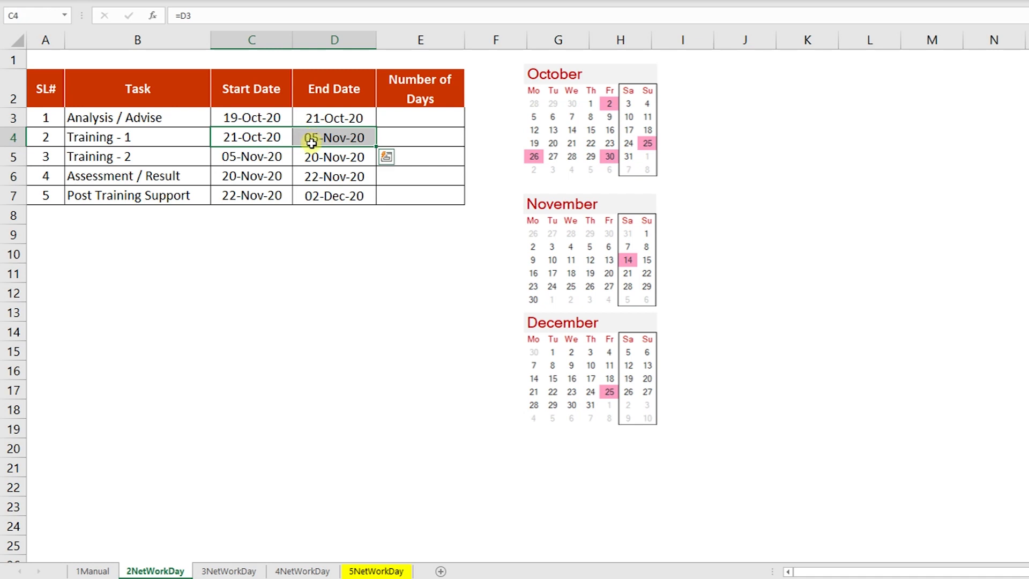
left_click(387, 138)
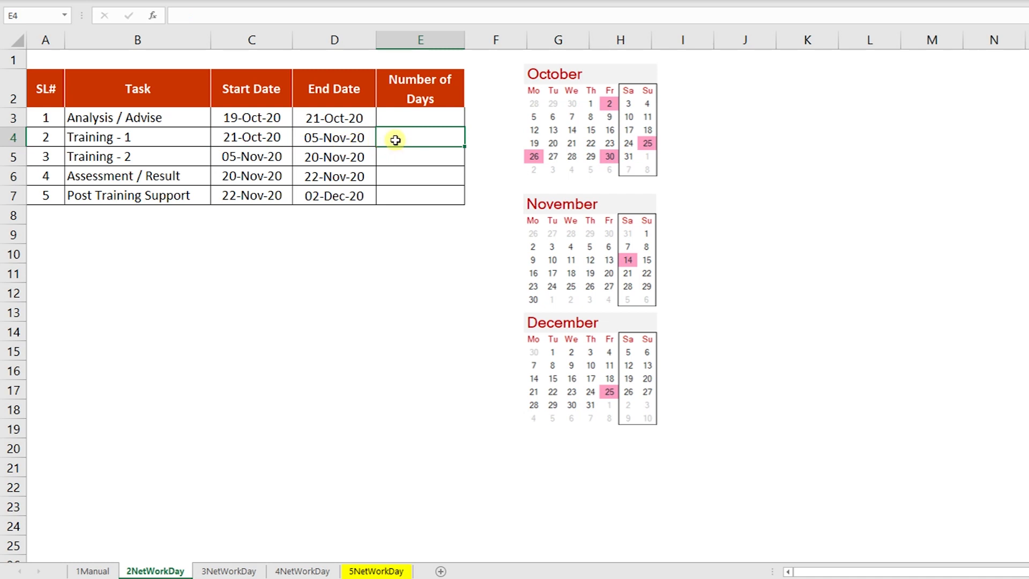
Calculate the working days in E3 with =NETWORKDAYS(C3,D3) and fill the formula down to E7.
left_click(393, 119)
type("=")
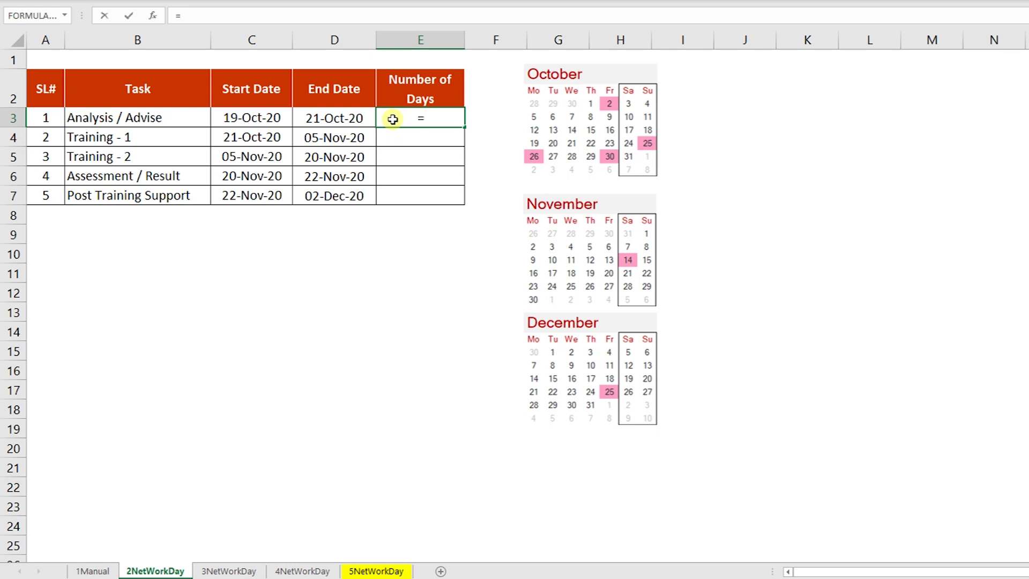
type("net")
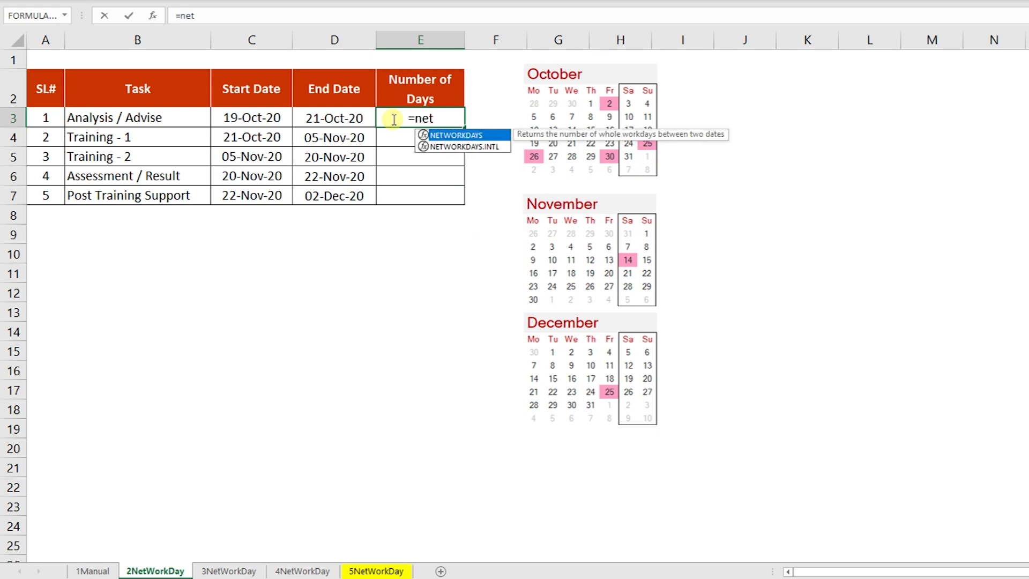
key("Tab")
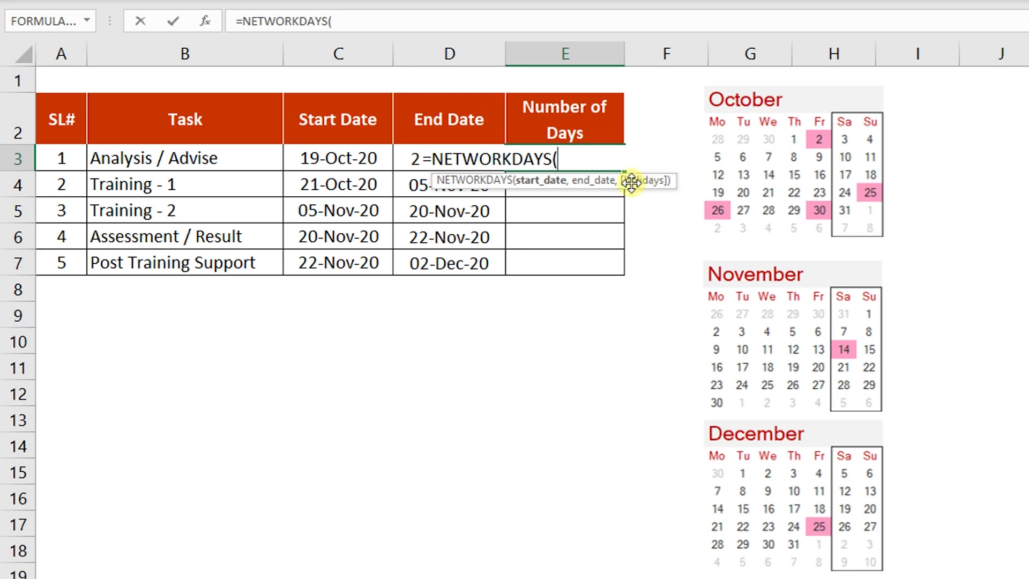
left_click(378, 156)
type(",")
left_click(416, 156)
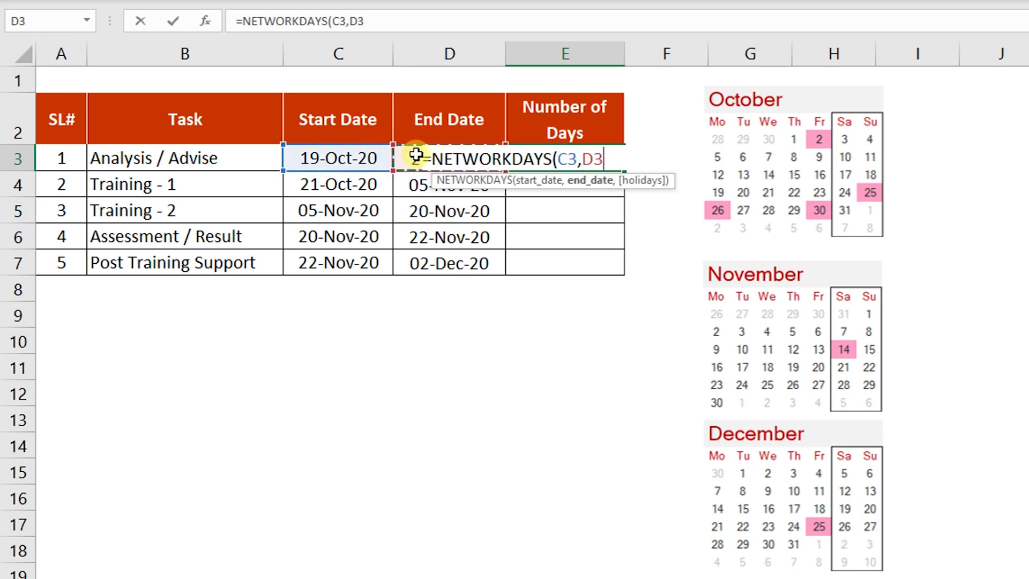
type(")")
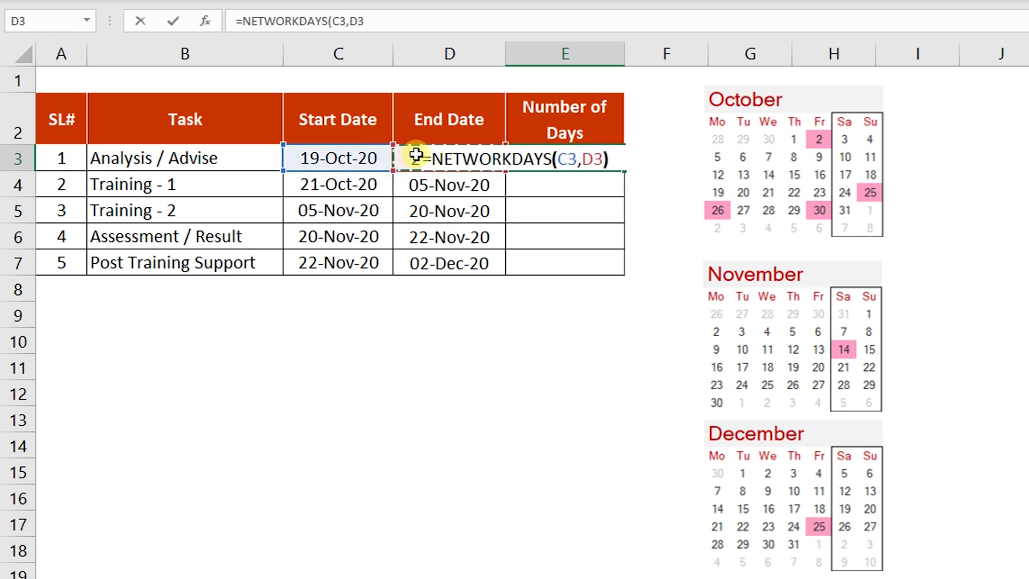
key("Return")
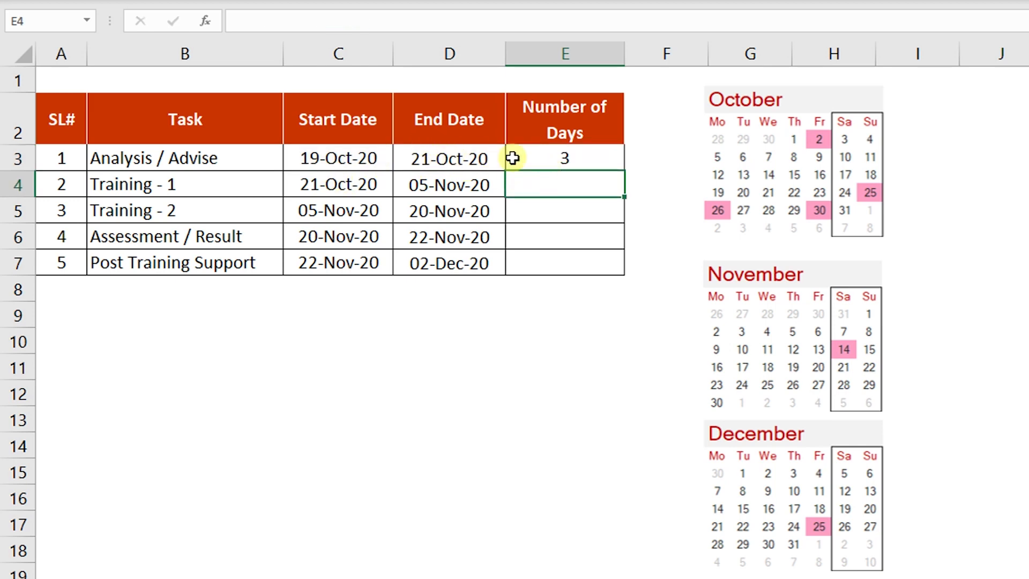
left_click(576, 156)
left_click_drag(624, 169, 625, 274)
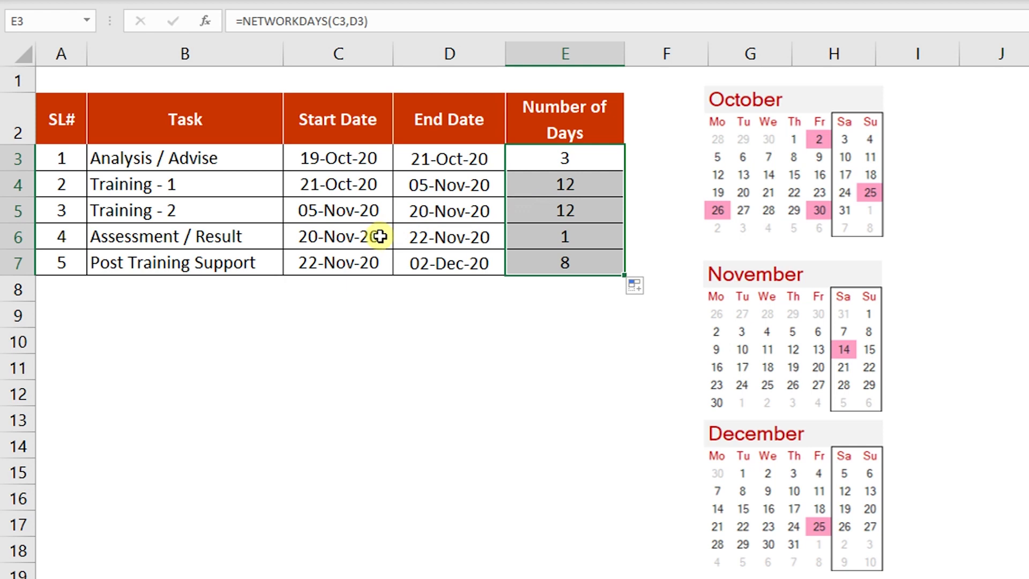
Check the Post Training Support day count and the Assessment / Result row's dates and NETWORKDAYS formula.
left_click(593, 261)
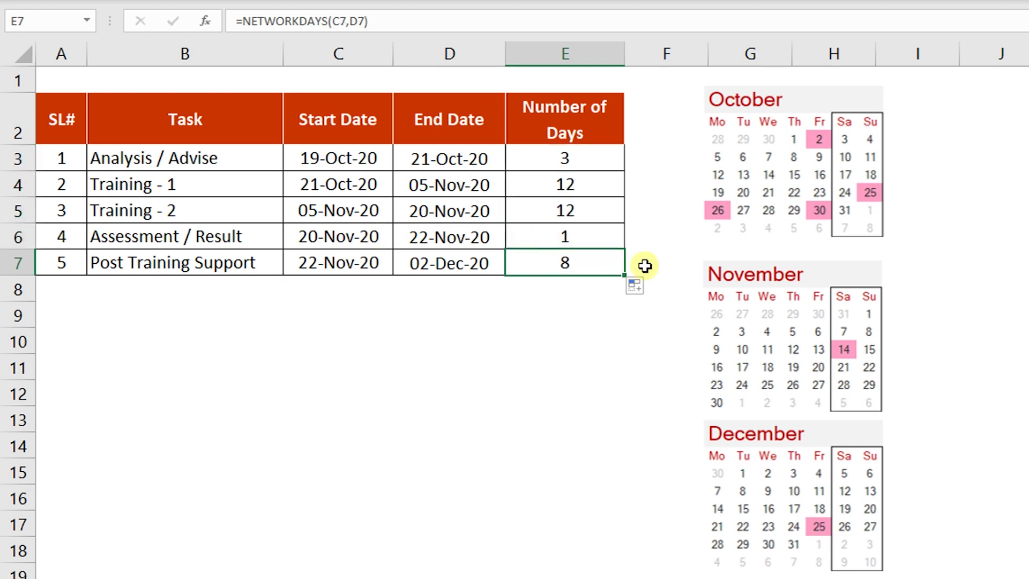
left_click(351, 234)
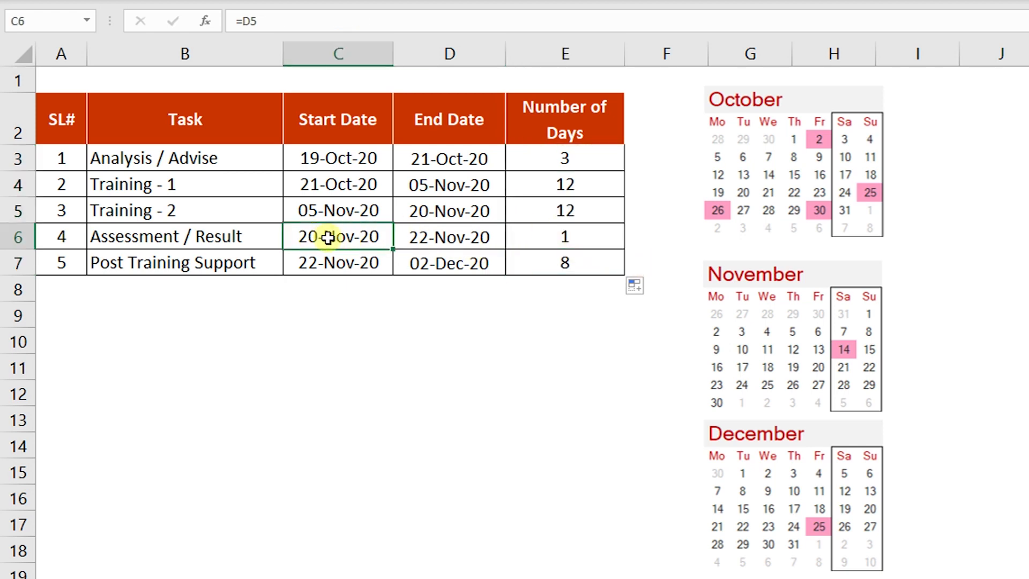
left_click(423, 236)
left_click(516, 234)
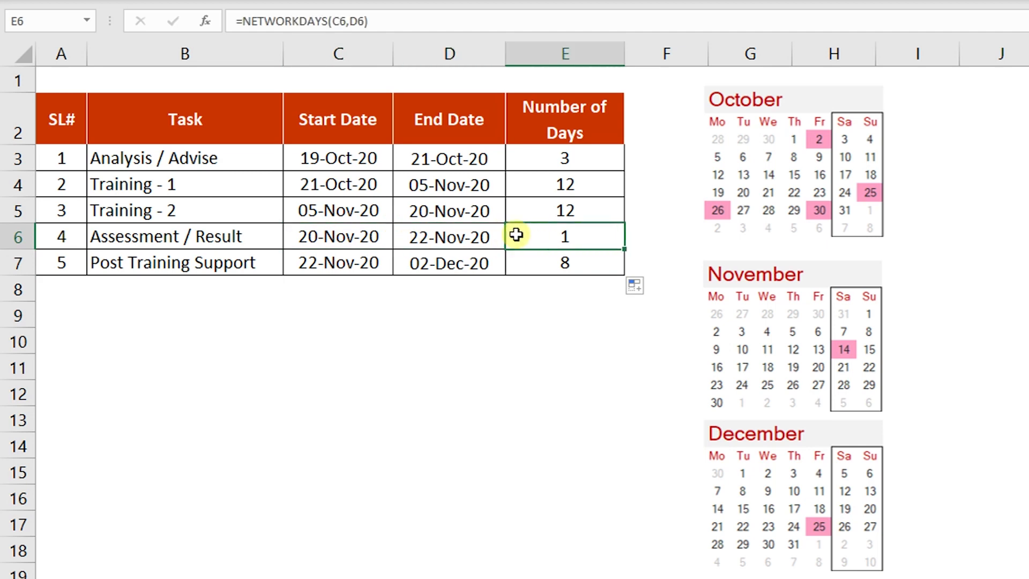
left_click(370, 234)
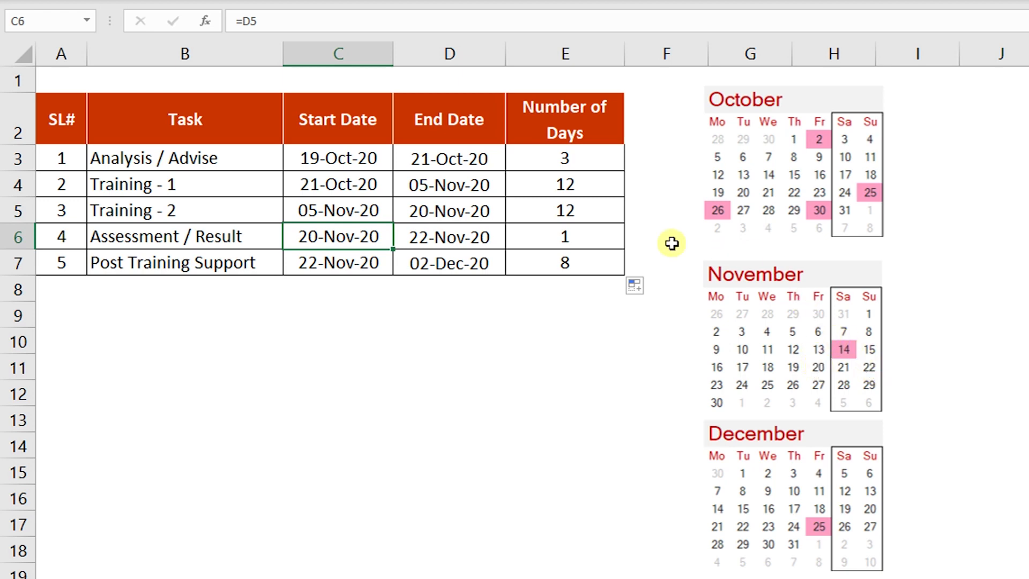
left_click(586, 246)
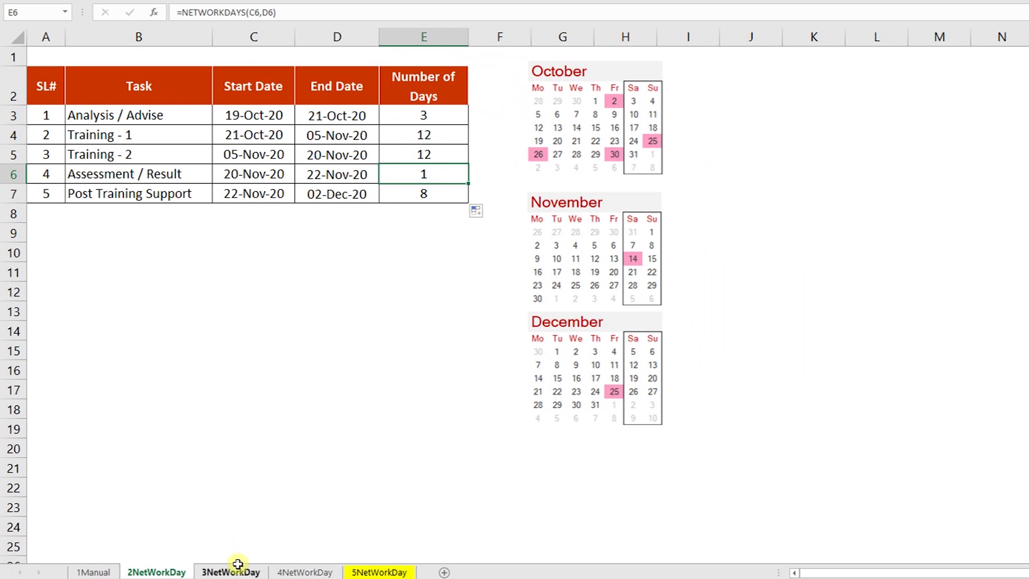
Switch to the 3NetWorkDay sheet and review the holiday dates in column G against the Training - 1 dates.
left_click(234, 571)
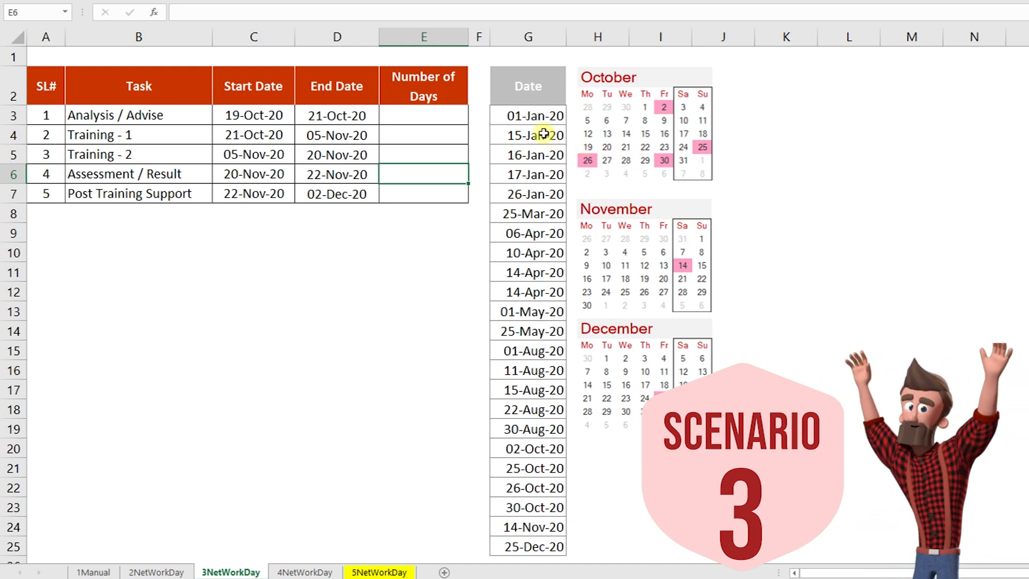
left_click_drag(535, 121, 542, 544)
left_click_drag(269, 133, 322, 134)
left_click(527, 141)
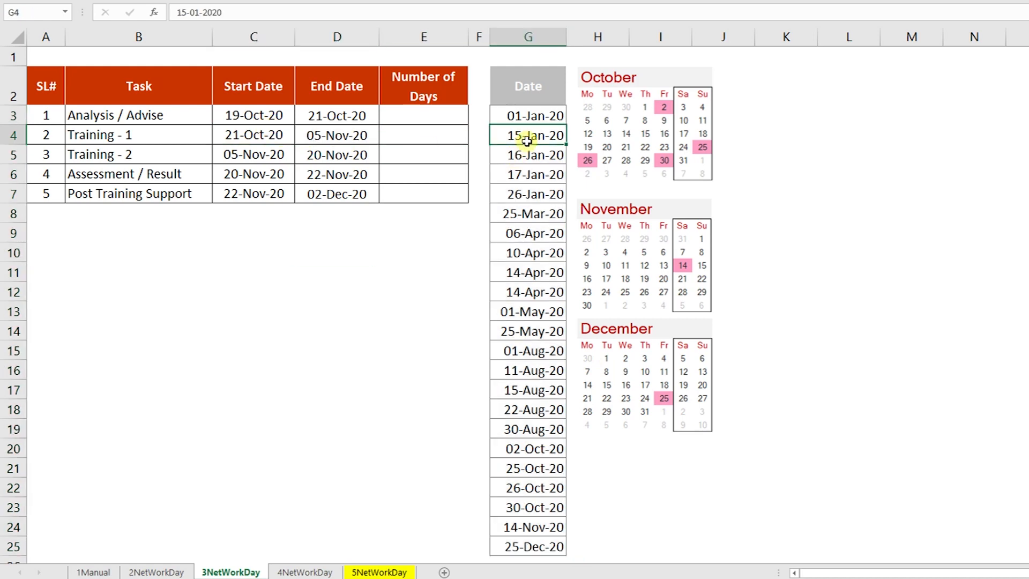
left_click_drag(530, 115, 553, 431)
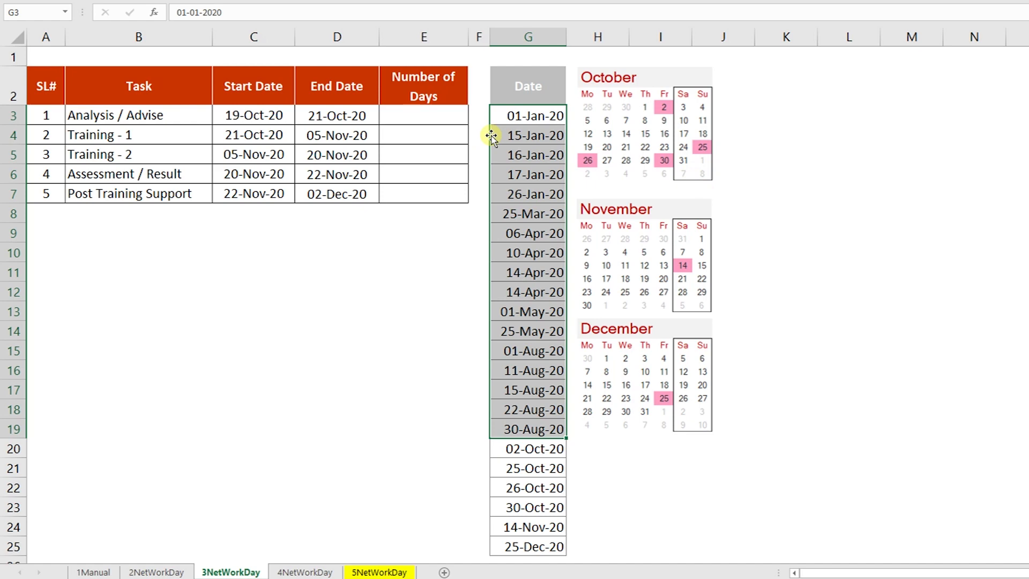
Calculate the working days excluding holidays in E3 with =NETWORKDAYS(C3,D3,$G$3:$G$25) and fill the formula down to E7.
left_click(441, 115)
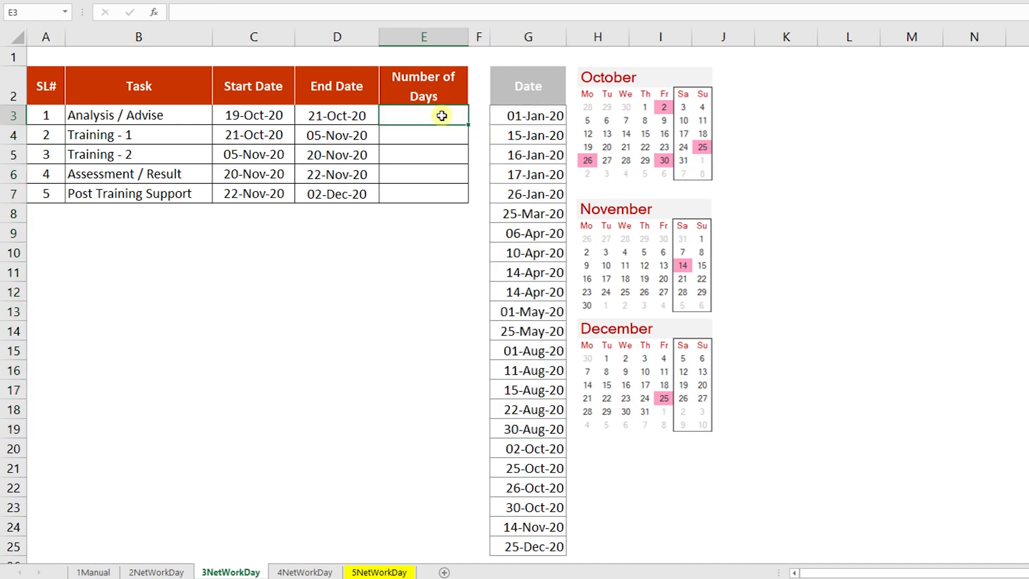
type("=netwo")
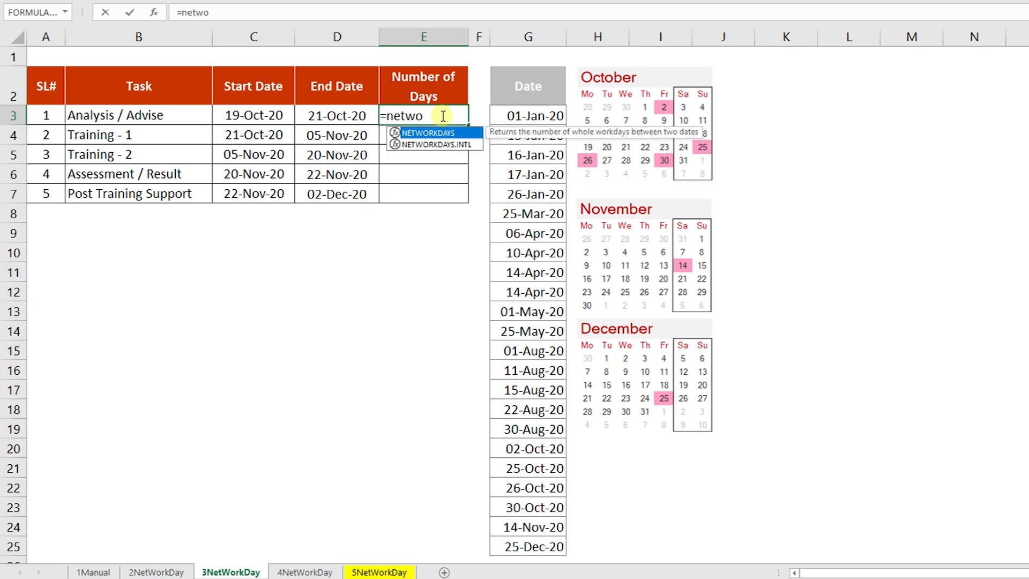
key("Tab")
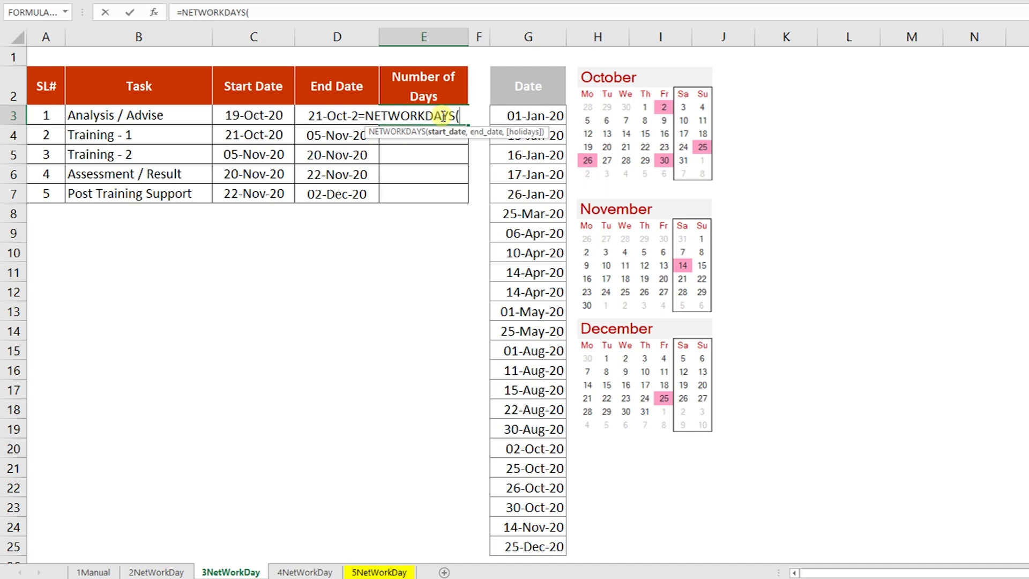
left_click(261, 113)
type(",")
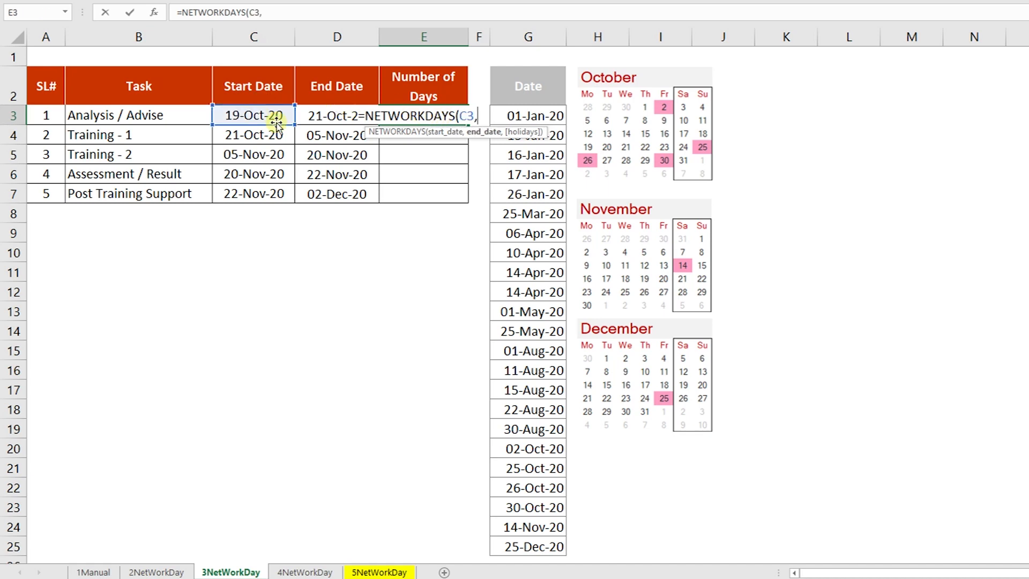
left_click(320, 114)
type(",")
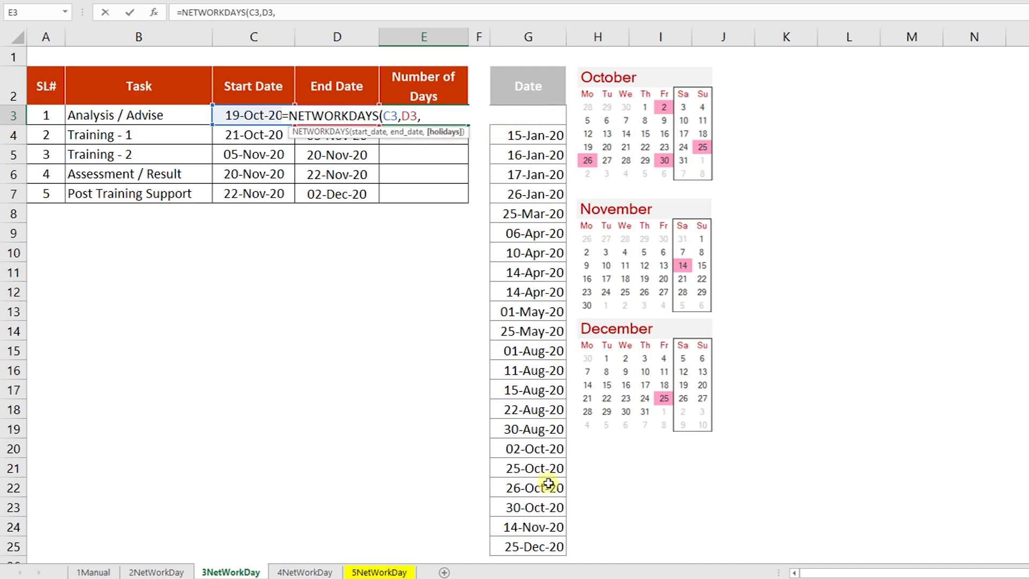
left_click_drag(523, 549, 551, 117)
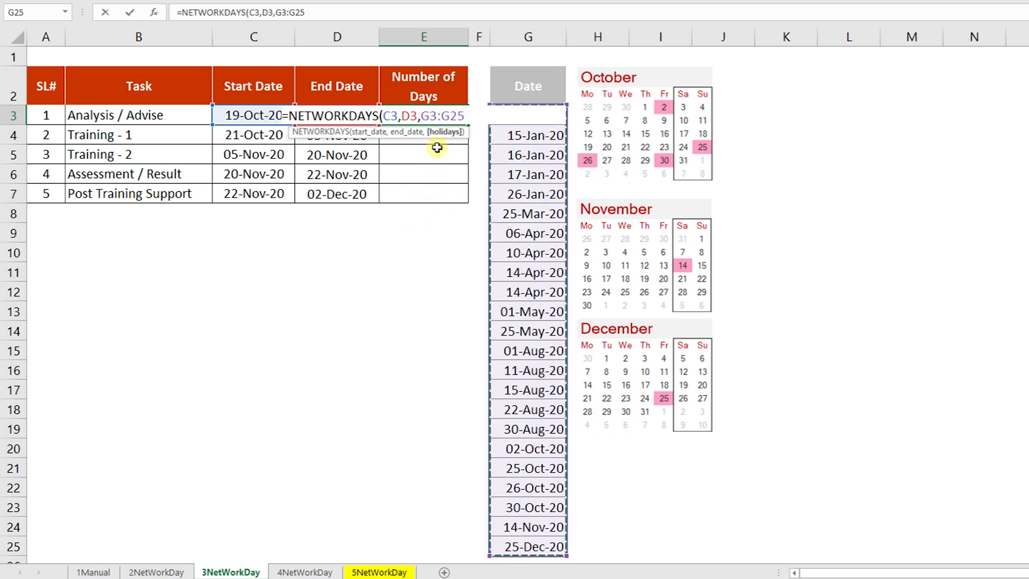
key("F4")
key("Return")
left_click(451, 111)
left_click_drag(467, 124, 464, 199)
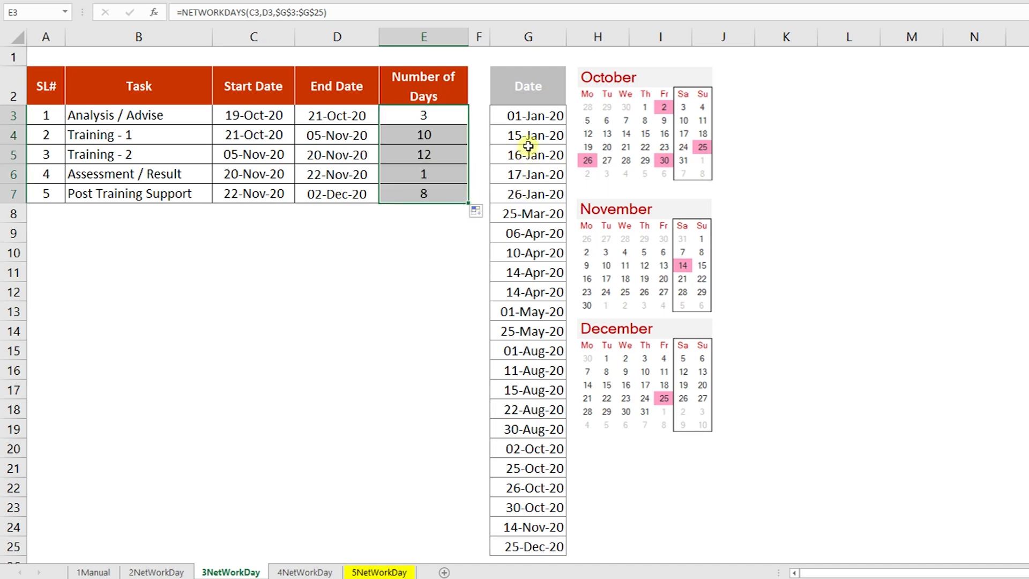
Compare the Analysis / Advise, Training - 2 and Post Training Support dates and day counts with the holiday dates in column G.
left_click(537, 112)
left_click_drag(257, 111, 305, 114)
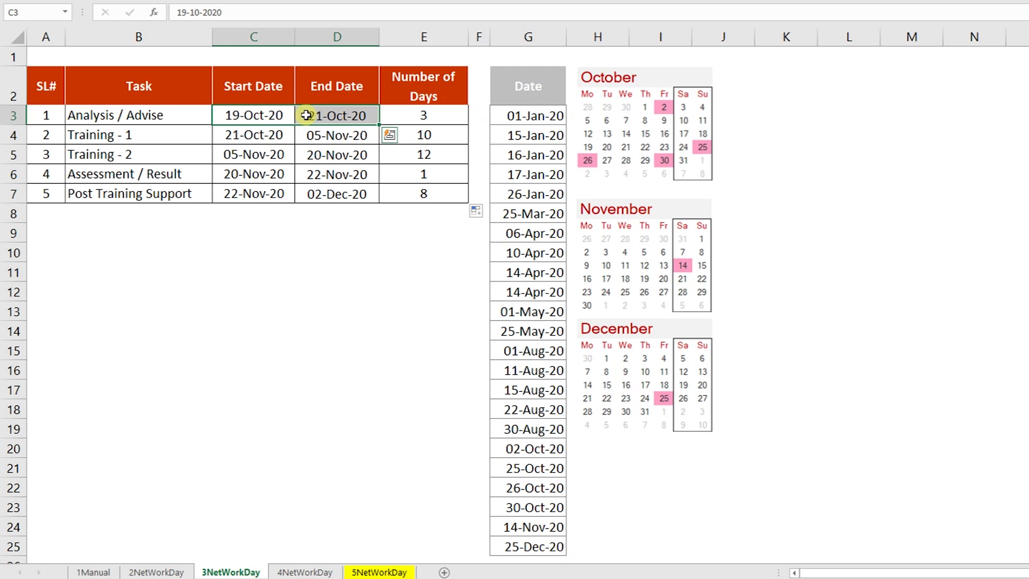
left_click(527, 117)
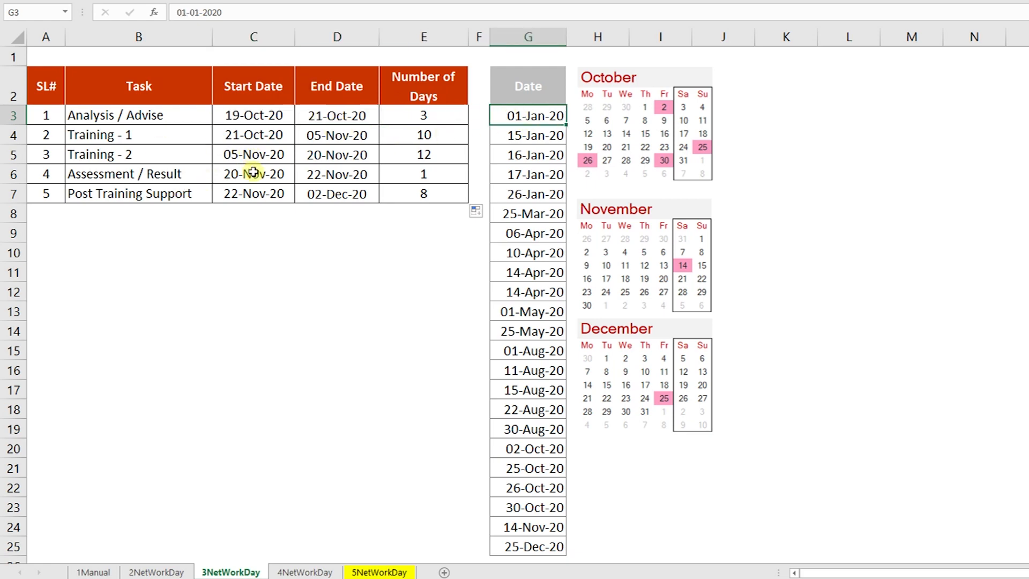
left_click_drag(233, 199, 314, 197)
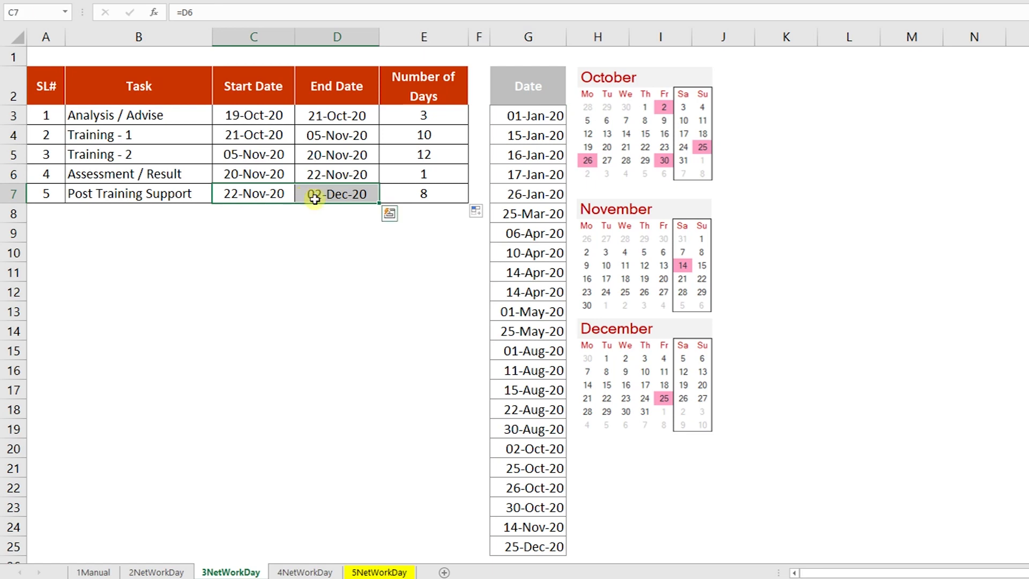
left_click(417, 191)
left_click(238, 193)
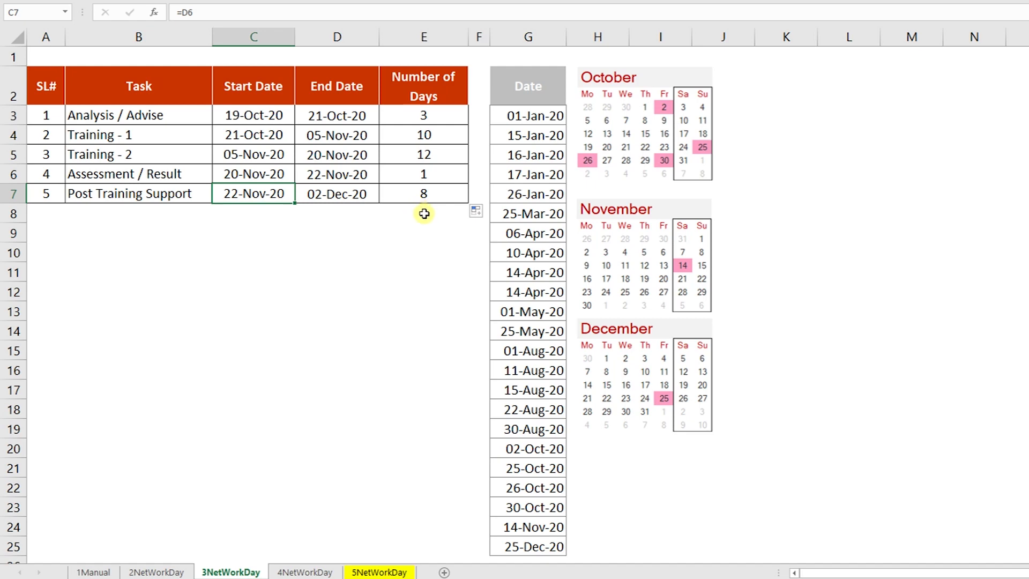
left_click_drag(518, 115, 530, 526)
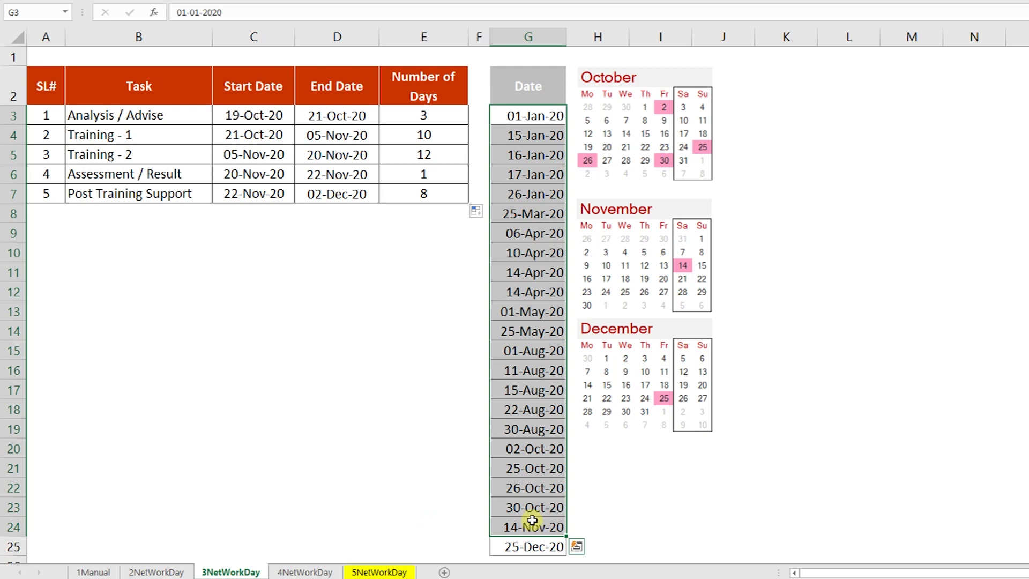
left_click_drag(250, 156, 313, 155)
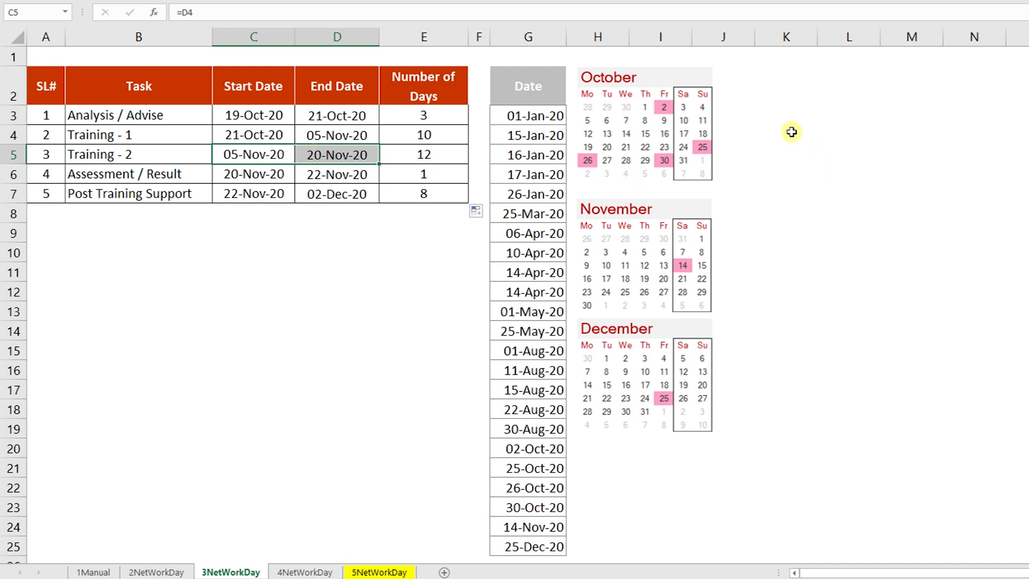
left_click_drag(557, 117, 538, 538)
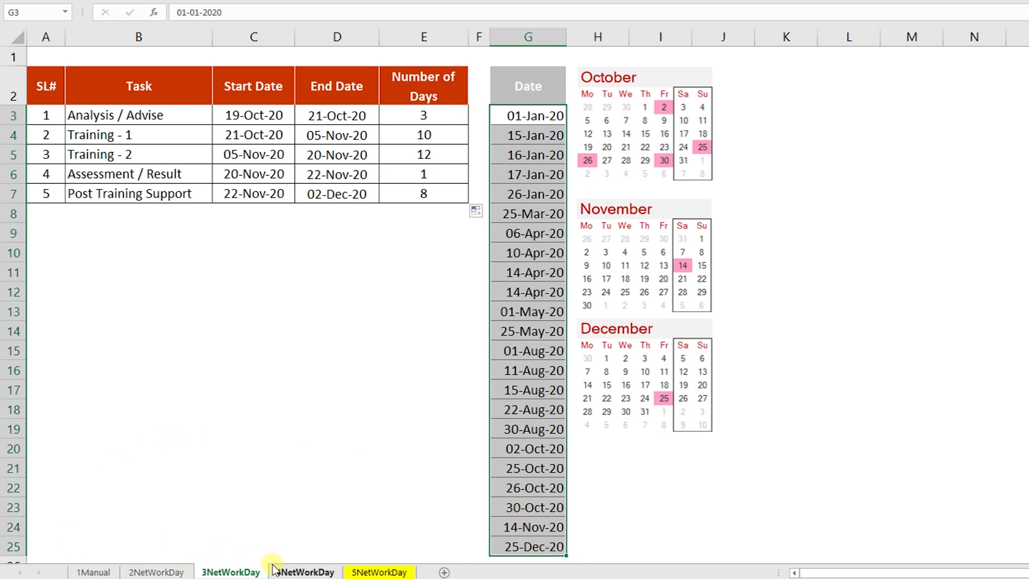
On the 4NetWorkDay sheet, begin a NETWORKDAYS.INTL formula in E3 with C3 as start date and D3 as end date.
left_click(292, 572)
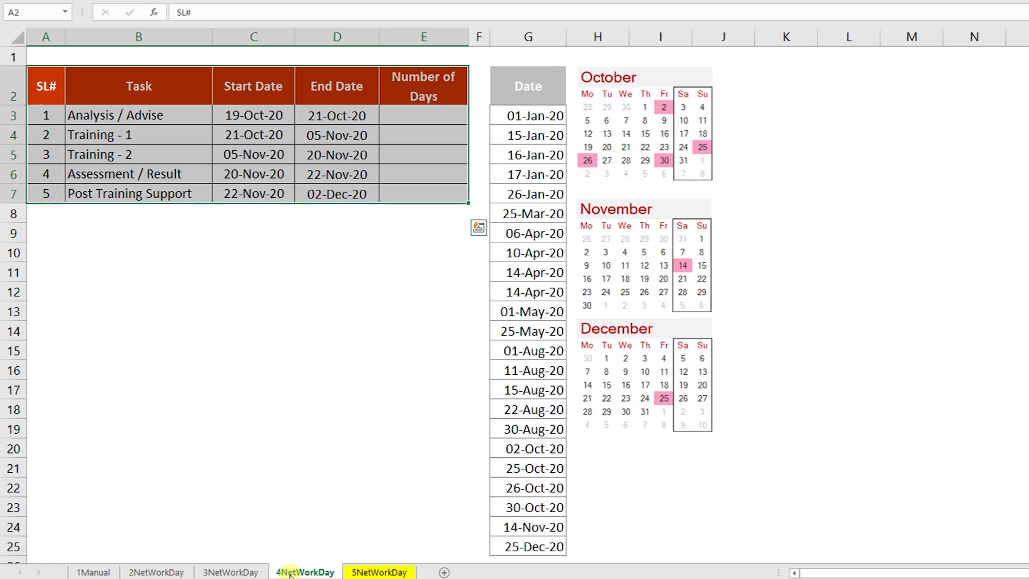
left_click(392, 255)
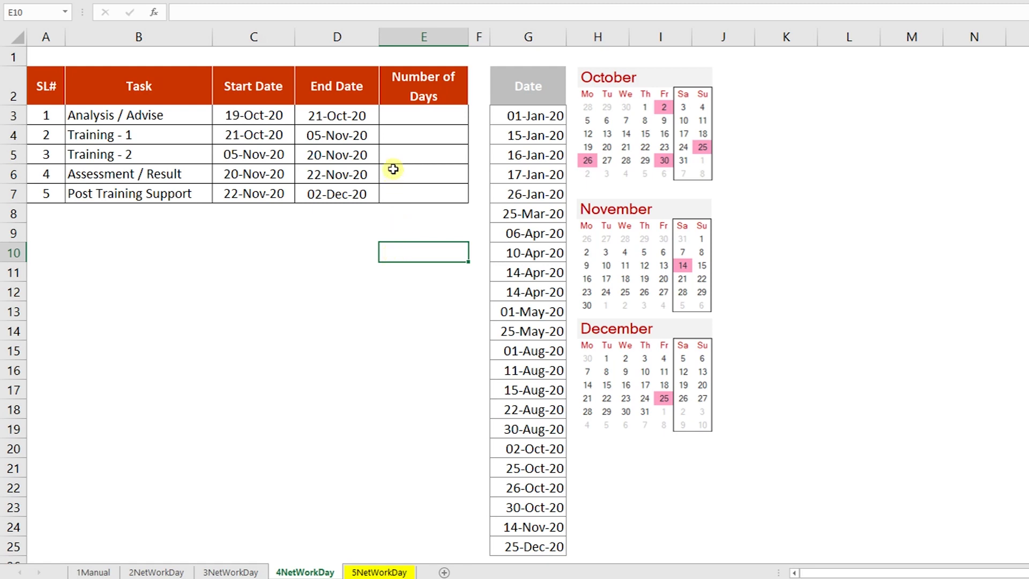
left_click(411, 120)
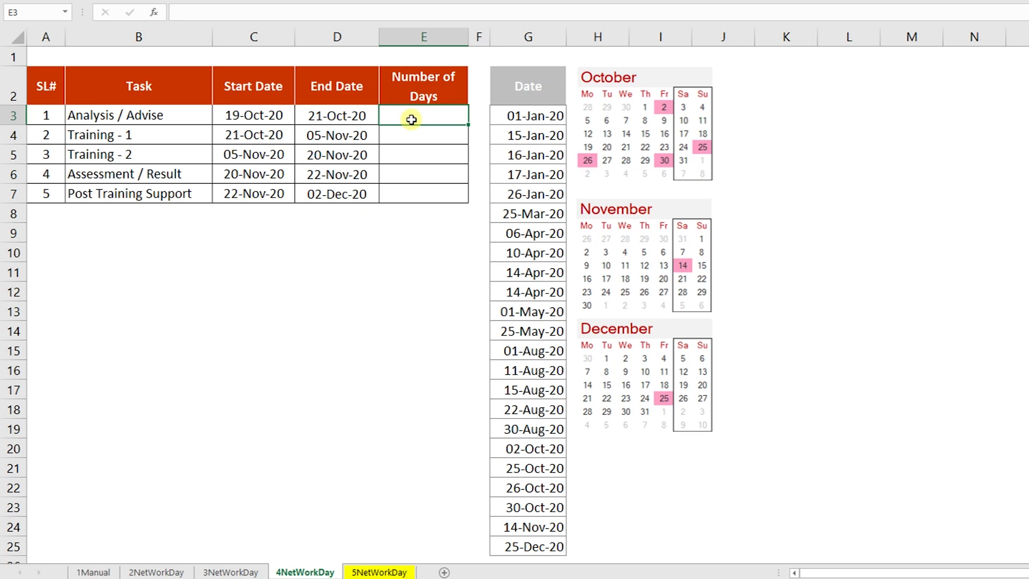
type("=netwo")
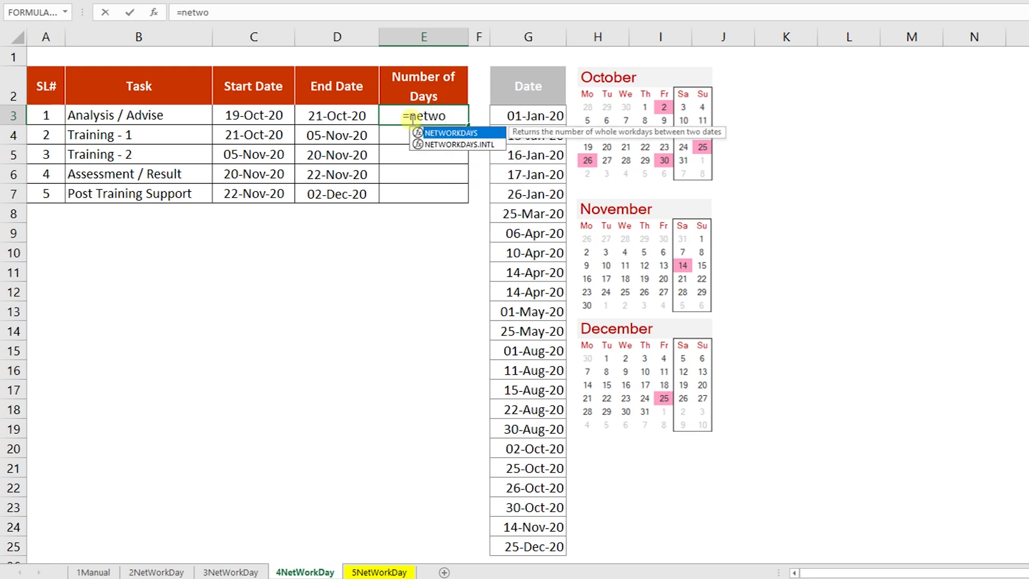
key("Down")
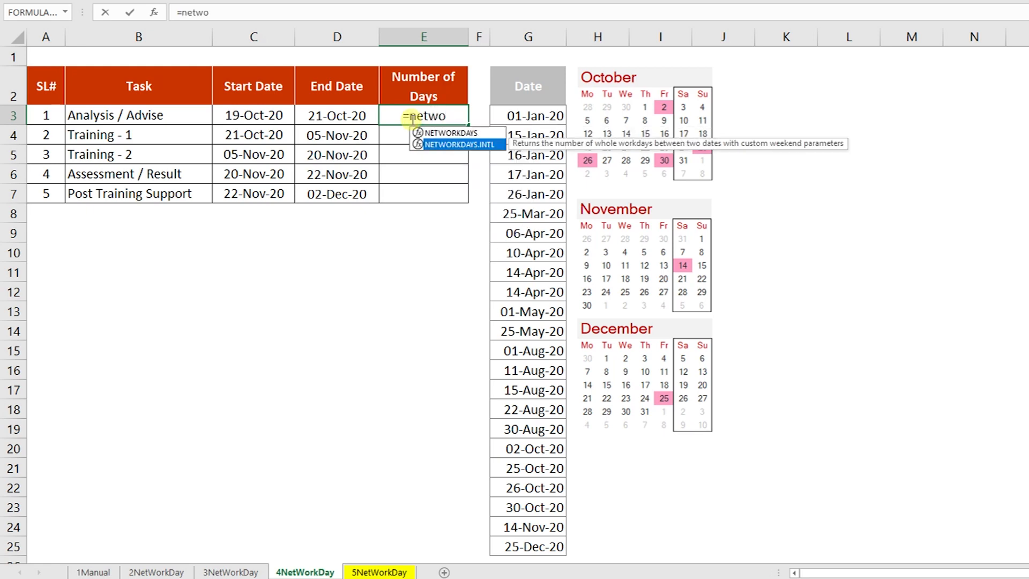
key("Tab")
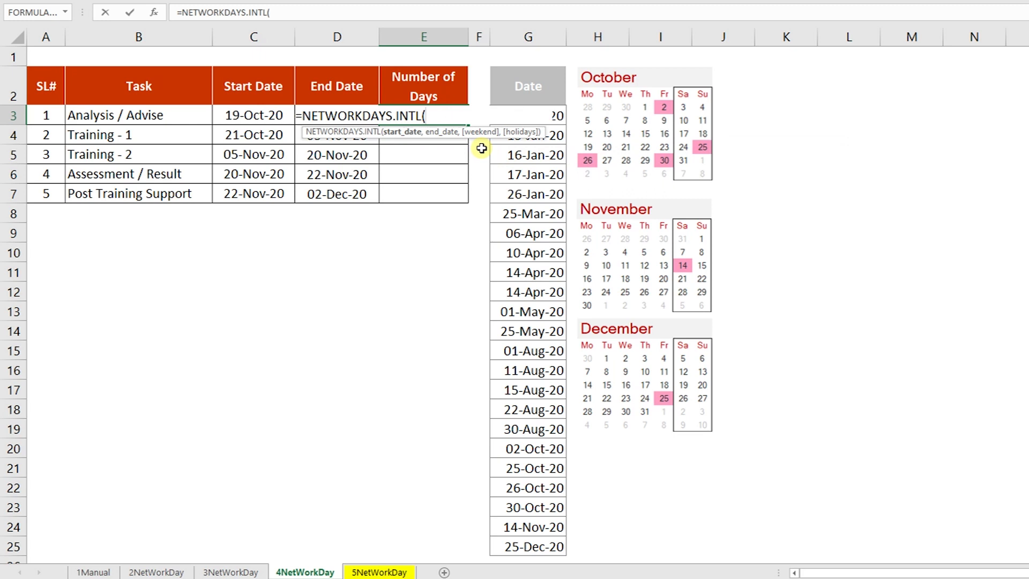
left_click(254, 115)
type(",")
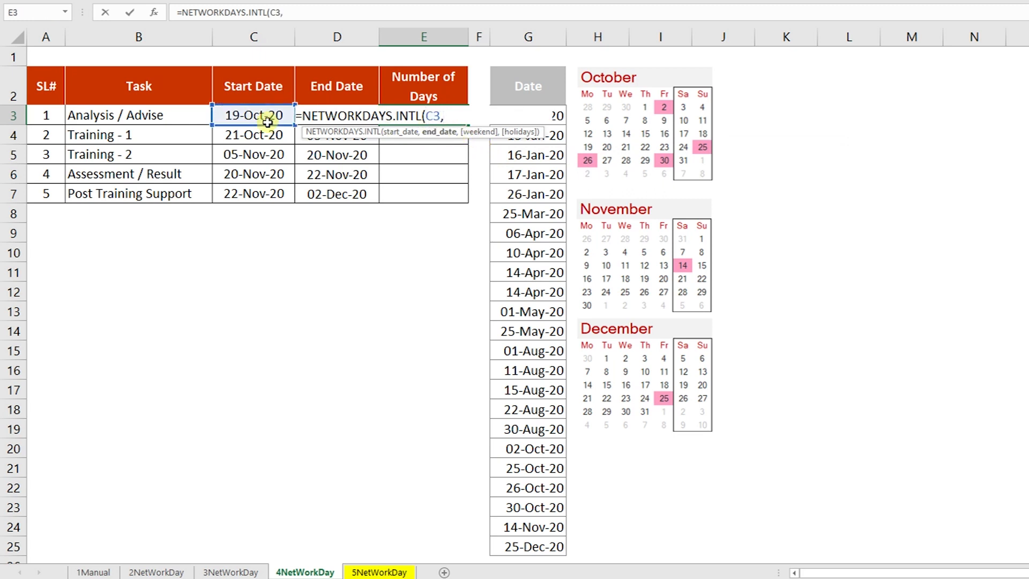
key("Left")
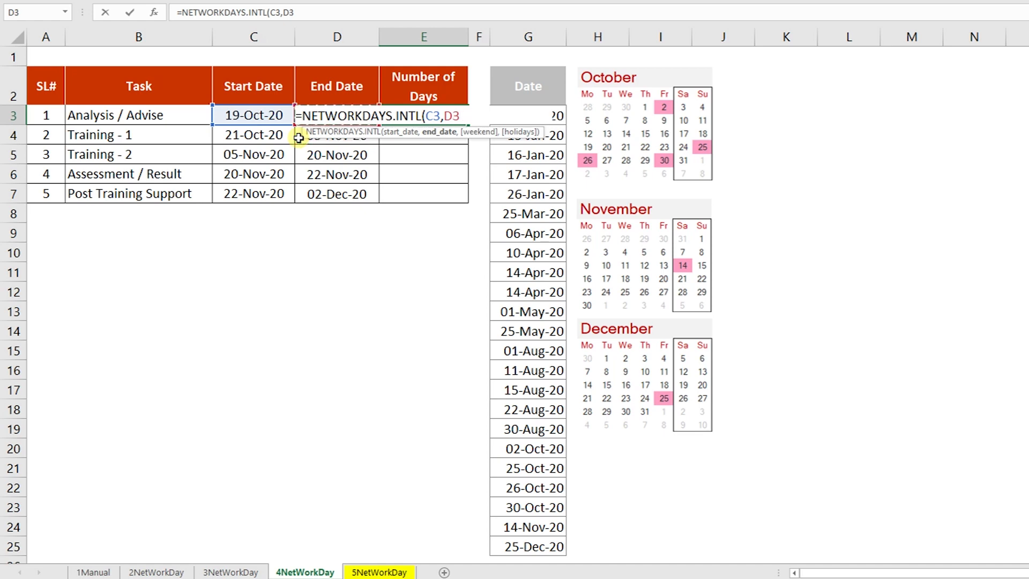
type(",")
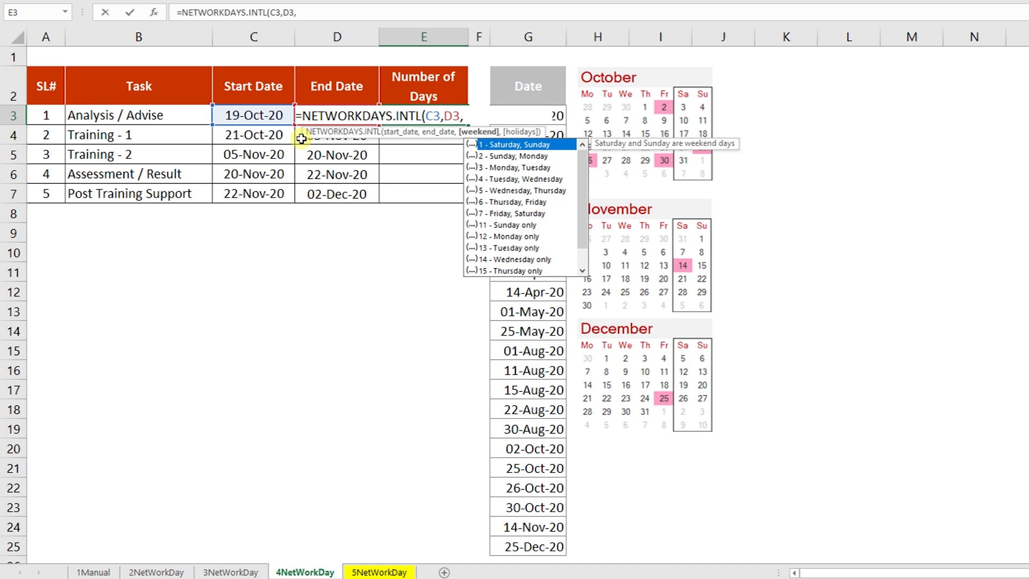
Look through the weekend options for the formula's weekend argument and choose 7 - Friday, Saturday.
key("Down")
key("Down")
key("Down")
key("Down")
key("Down")
key("Down")
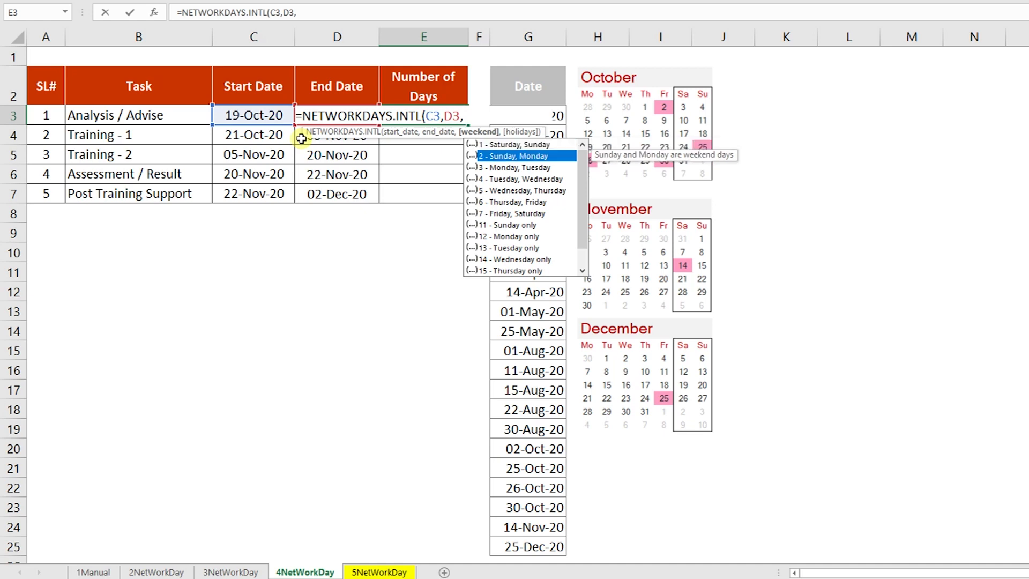
key("Up")
key("Up")
key("Up")
key("Up")
key("Up")
key("Up")
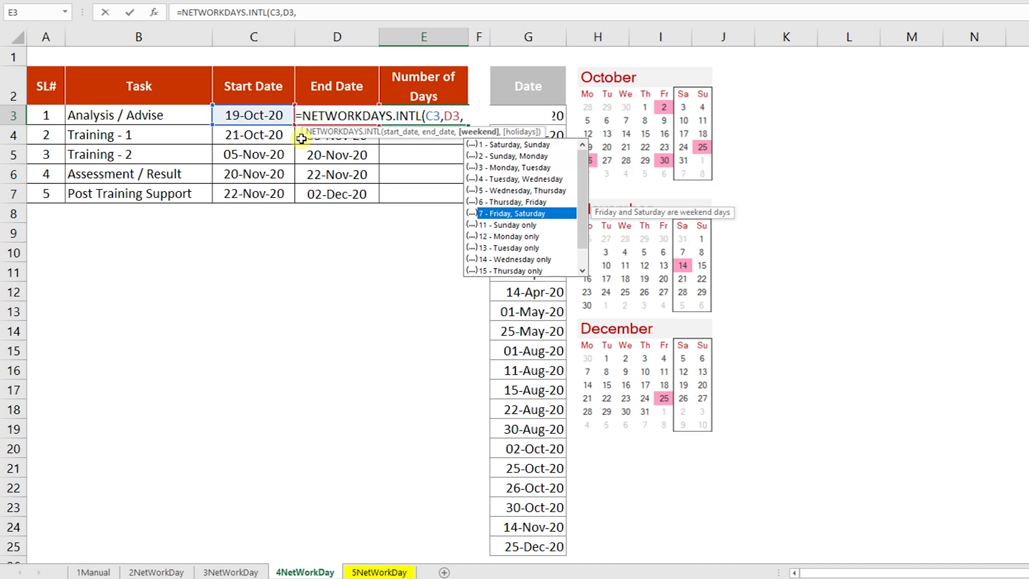
key("Down")
key("Down")
key("Down")
key("Down")
key("Down")
key("Down")
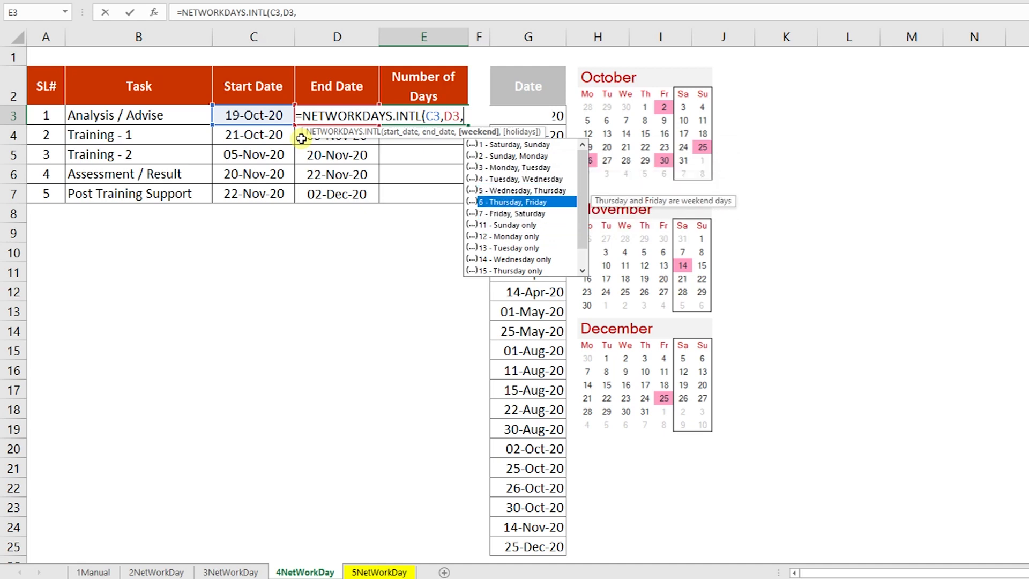
key("Up")
key("Up")
key("Up")
key("Up")
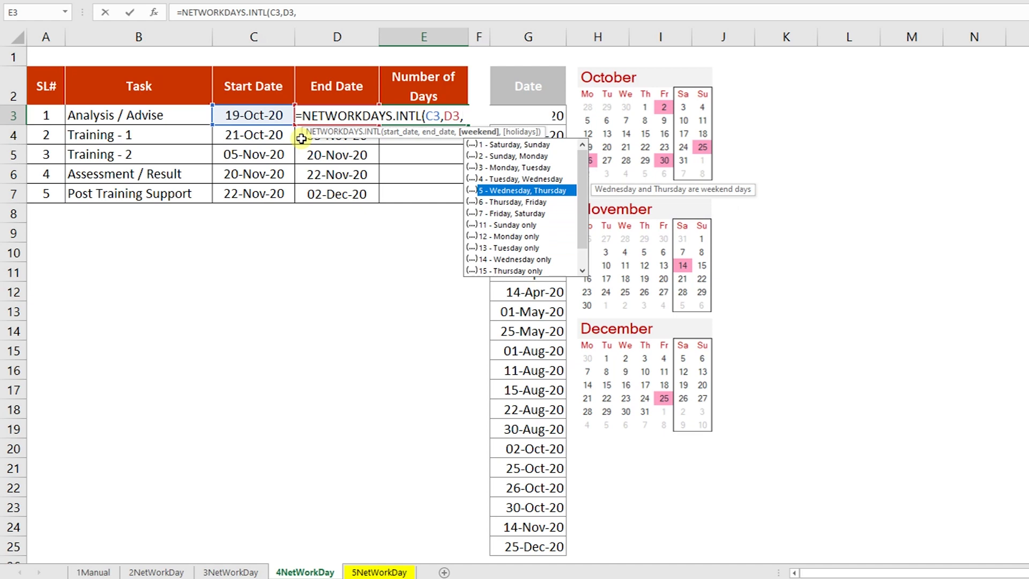
key("Down")
key("Down")
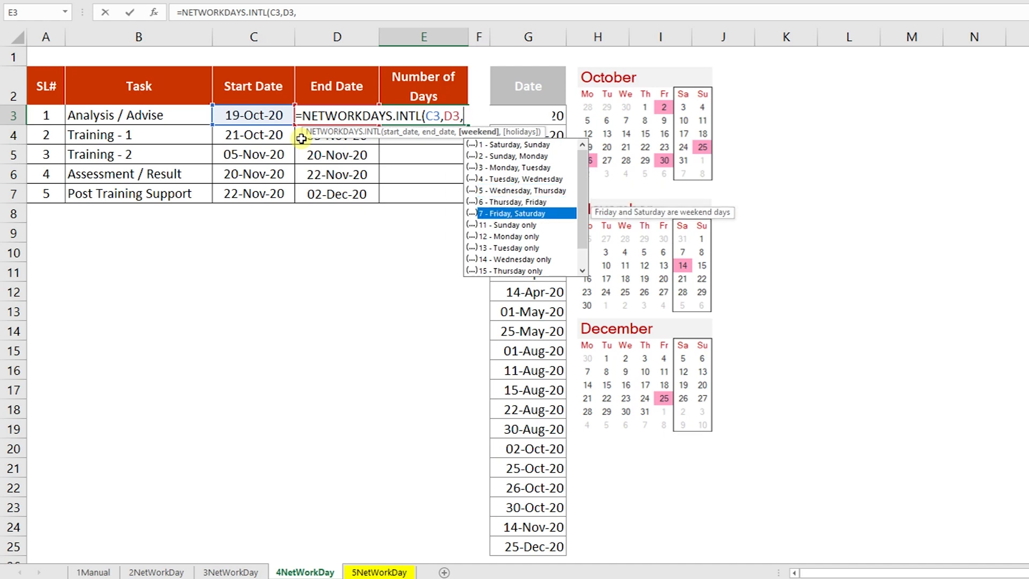
key("Tab")
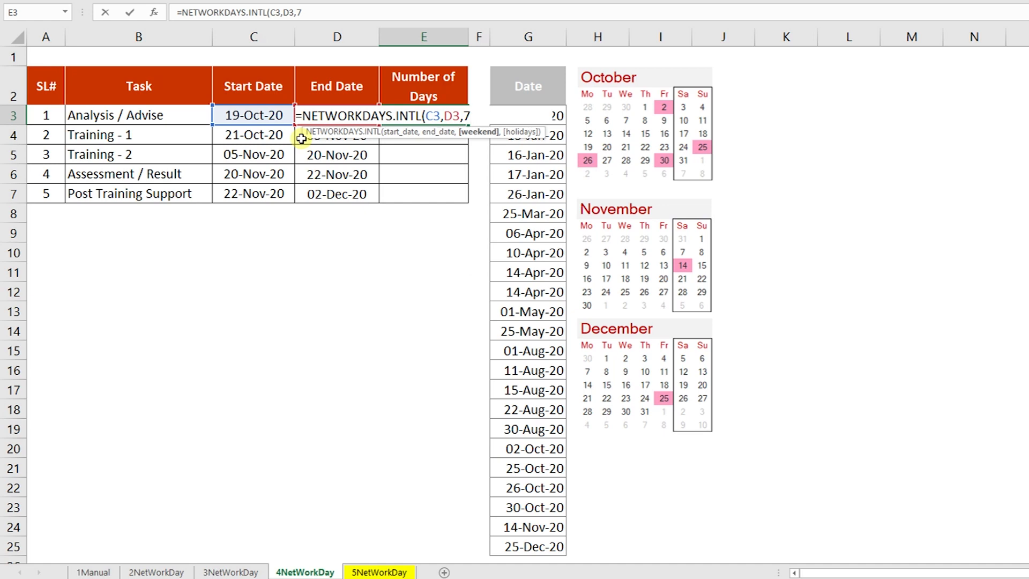
Complete the E3 formula with the absolute holiday range $G$3:$G$25 and fill it down to E7.
type(",")
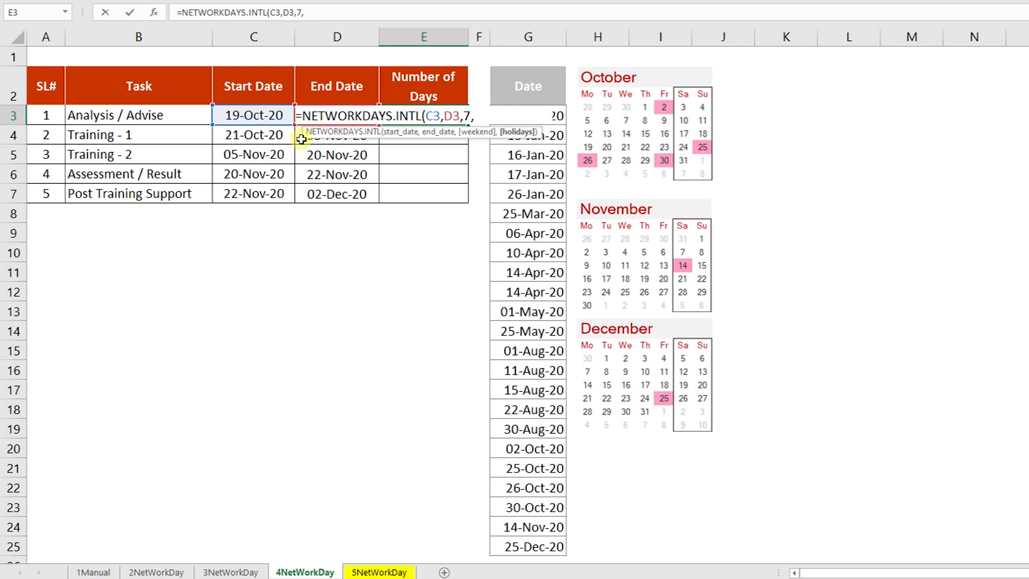
left_click_drag(529, 543, 544, 115)
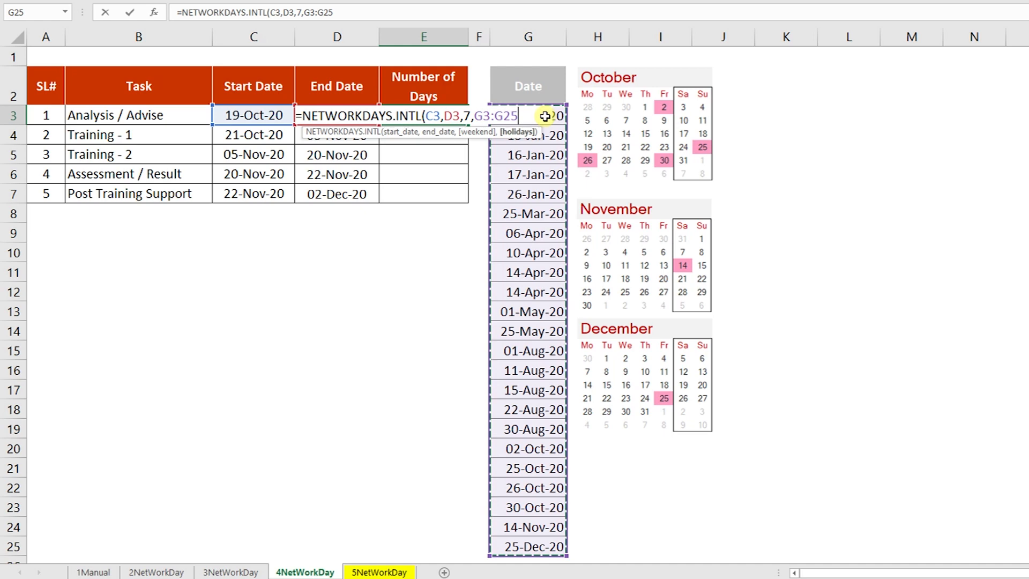
key("F4")
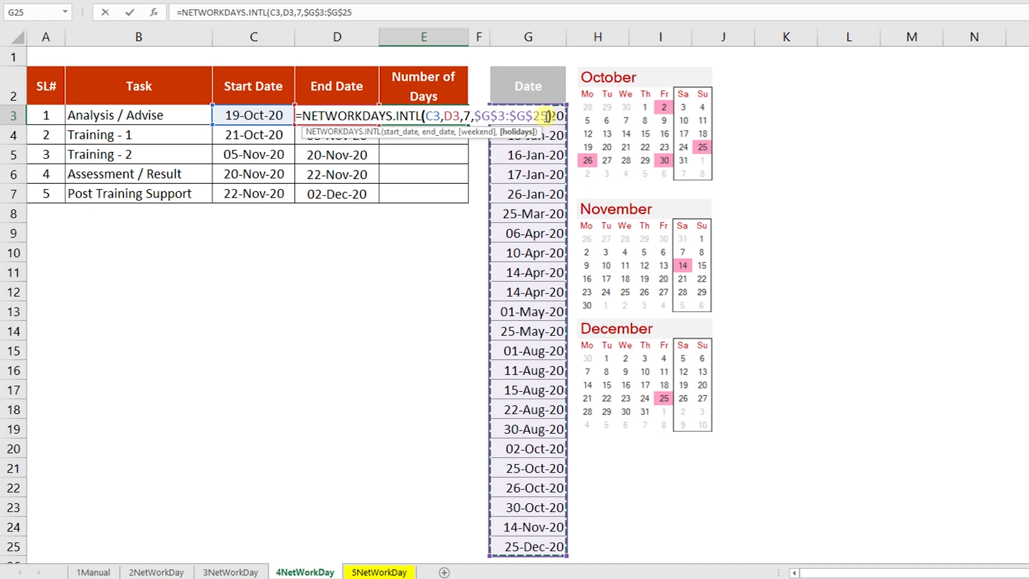
type(")")
key("ctrl+Return")
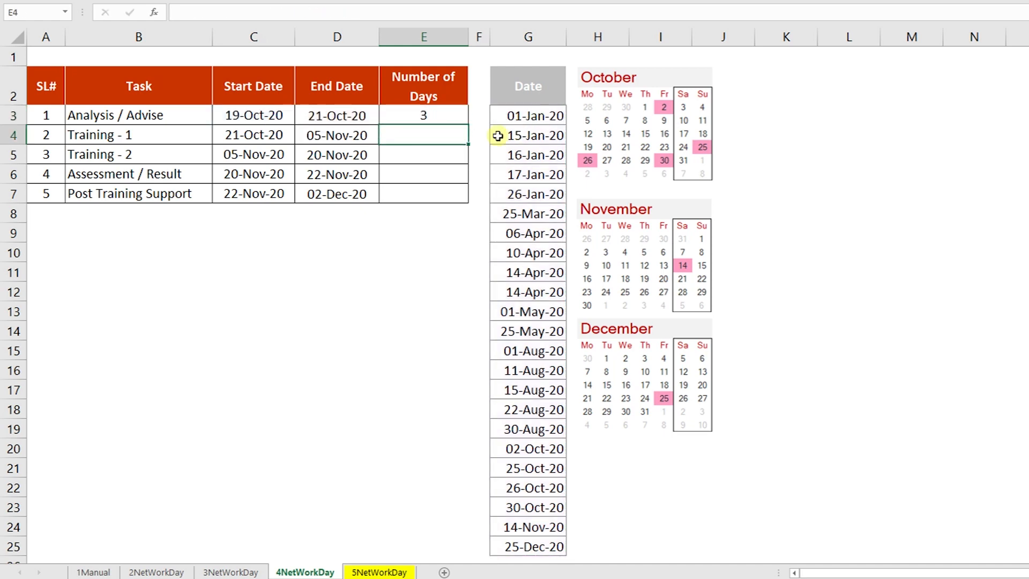
left_click_drag(471, 125, 461, 208)
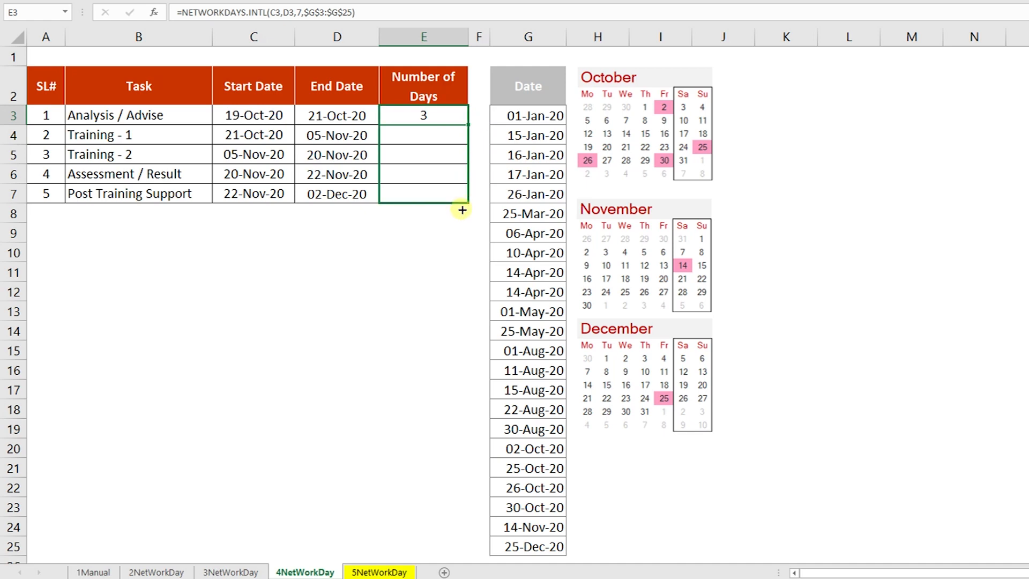